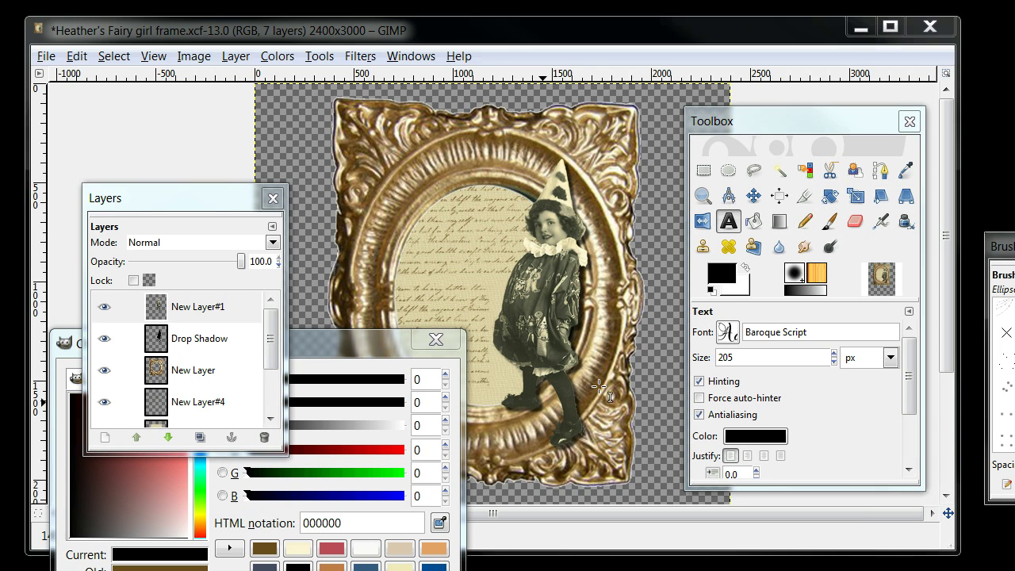
Step: Open the Fonts panel and move it to the right, away from the image
{"action": "left_click", "coordinate": [727, 224]}
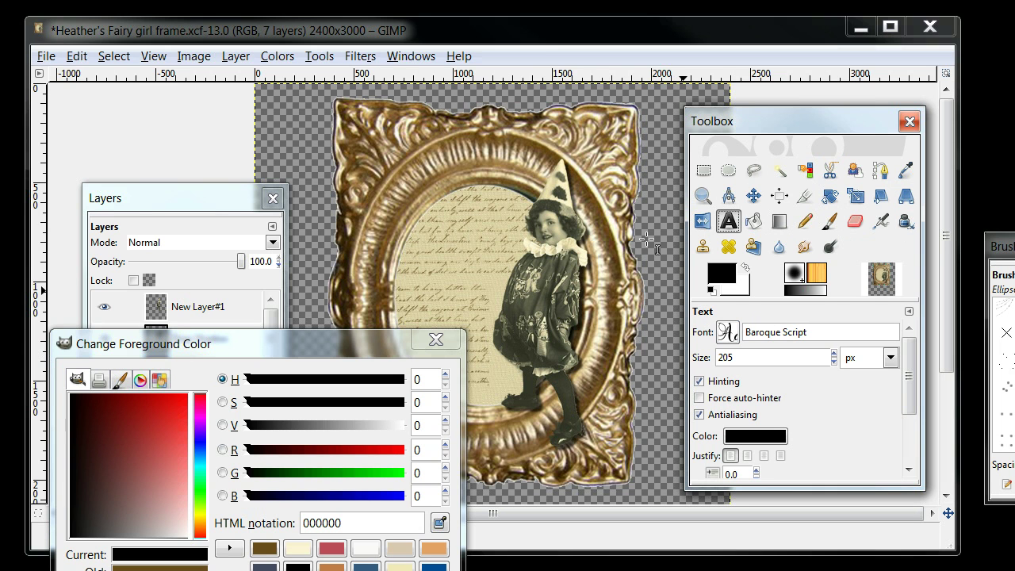
{"action": "left_click", "coordinate": [408, 59]}
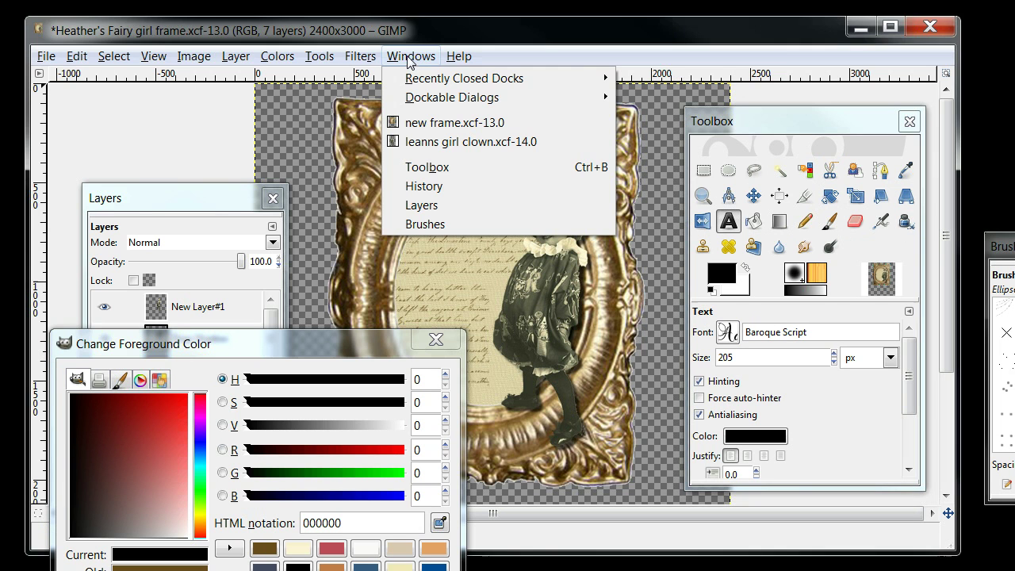
{"action": "mouse_move", "coordinate": [424, 103]}
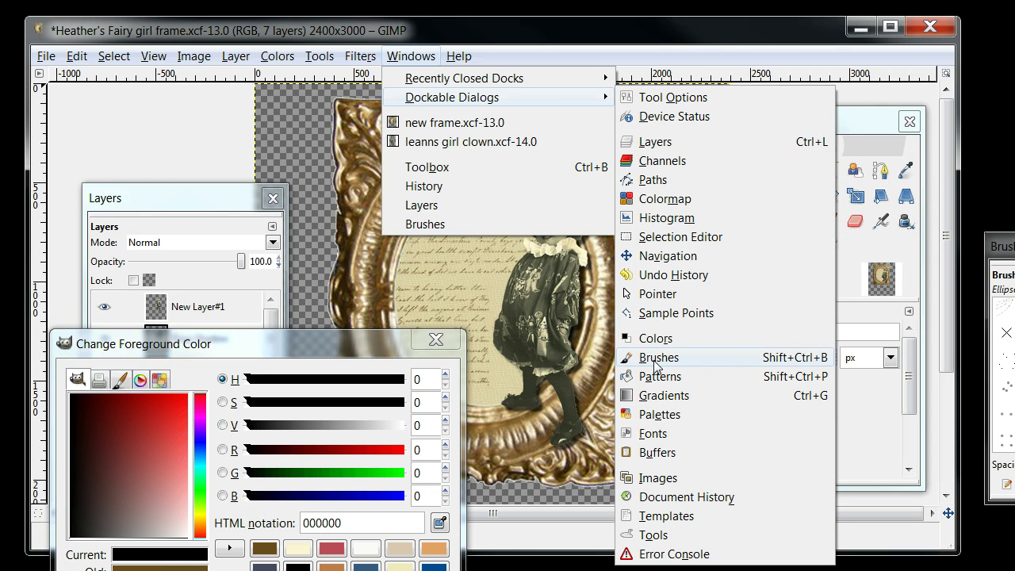
{"action": "left_click", "coordinate": [653, 432]}
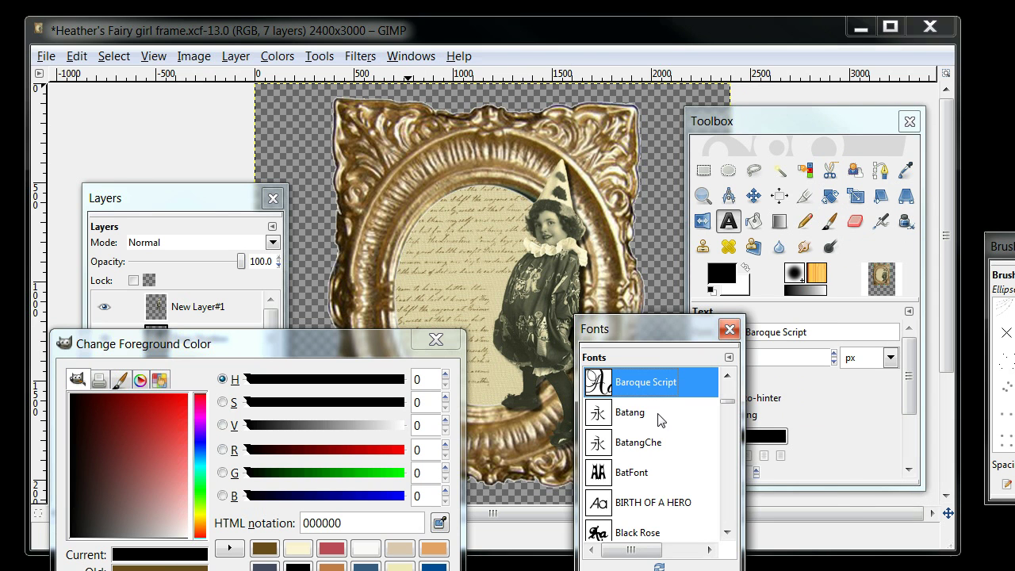
{"action": "left_click_drag", "start_coordinate": [656, 341], "coordinate": [674, 224]}
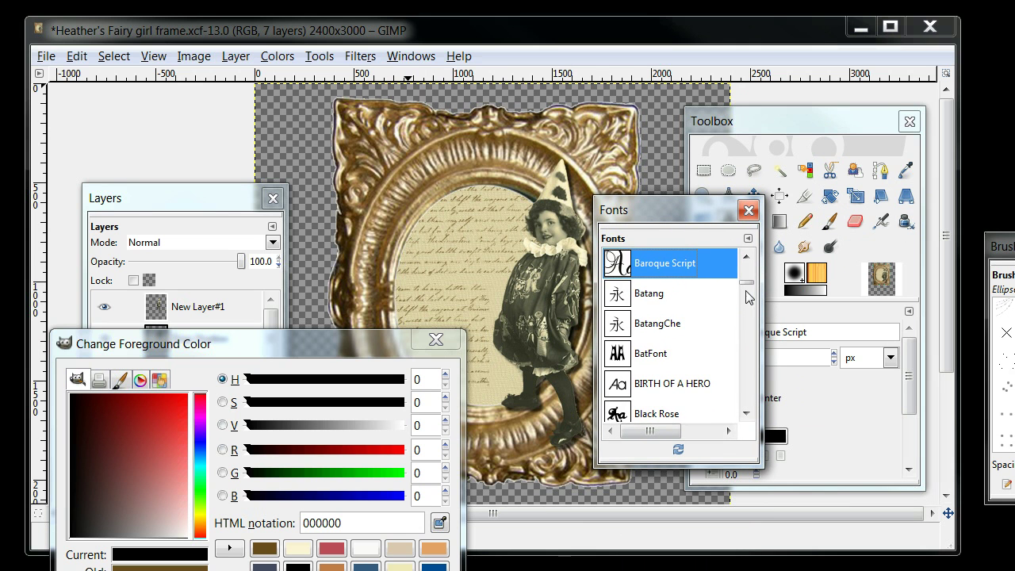
{"action": "mouse_move", "coordinate": [747, 284]}
{"action": "left_mouse_down"}
{"action": "mouse_move", "coordinate": [750, 325]}
{"action": "mouse_move", "coordinate": [749, 281]}
{"action": "left_mouse_up"}
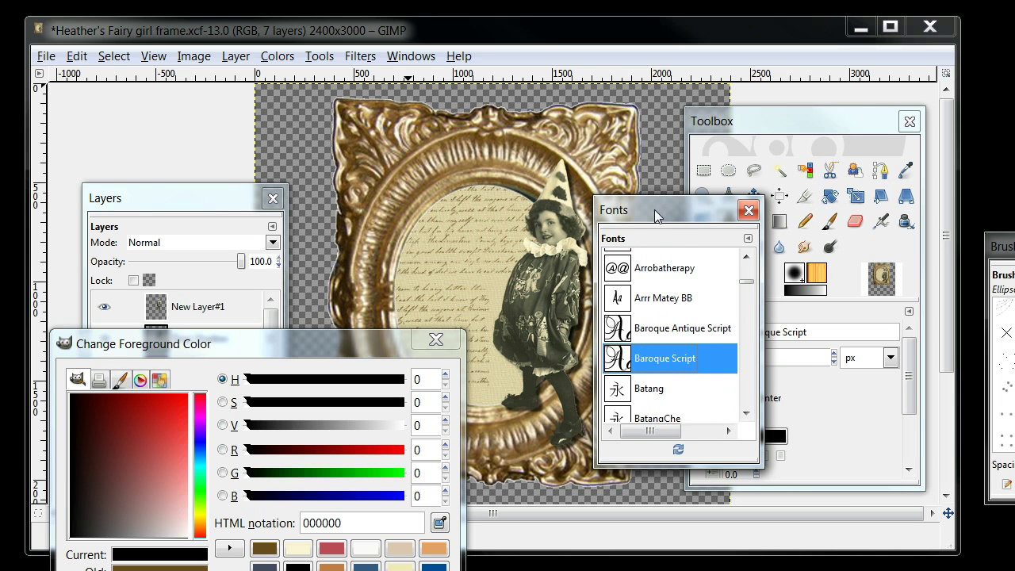
{"action": "left_click_drag", "start_coordinate": [654, 209], "coordinate": [1014, 224]}
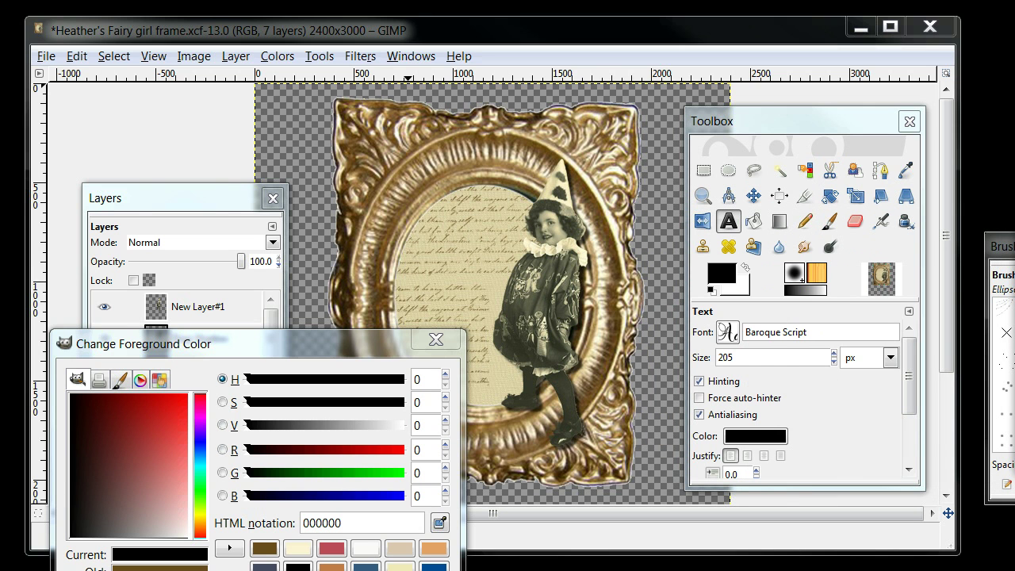
Step: Keep Baroque Script as the font after trying Arrr Matey BB, and set the text size to 0.250 in
{"action": "key", "text": "Up"}
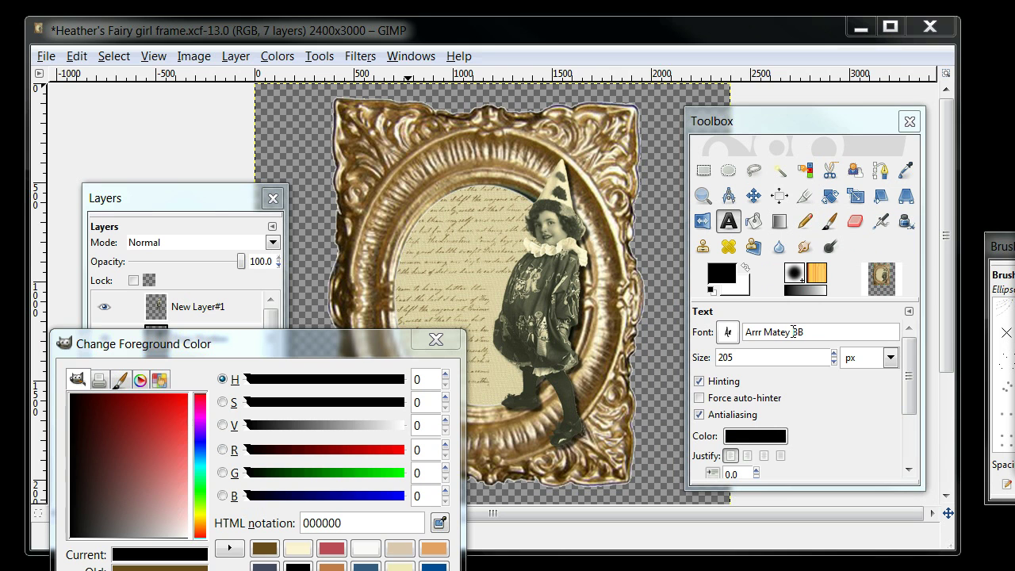
{"action": "key", "text": "Down"}
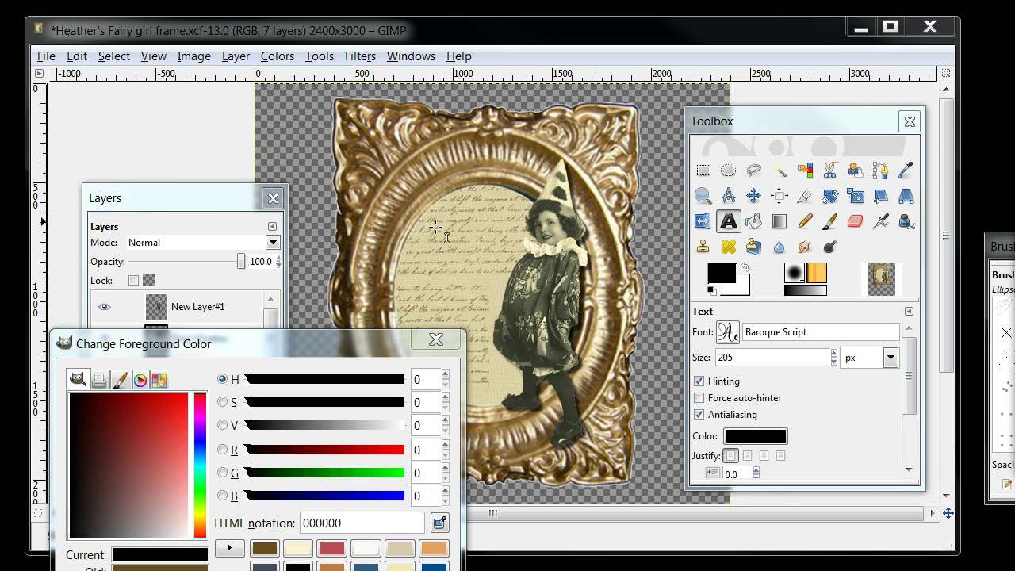
{"action": "left_click", "coordinate": [891, 359]}
{"action": "left_click", "coordinate": [875, 386]}
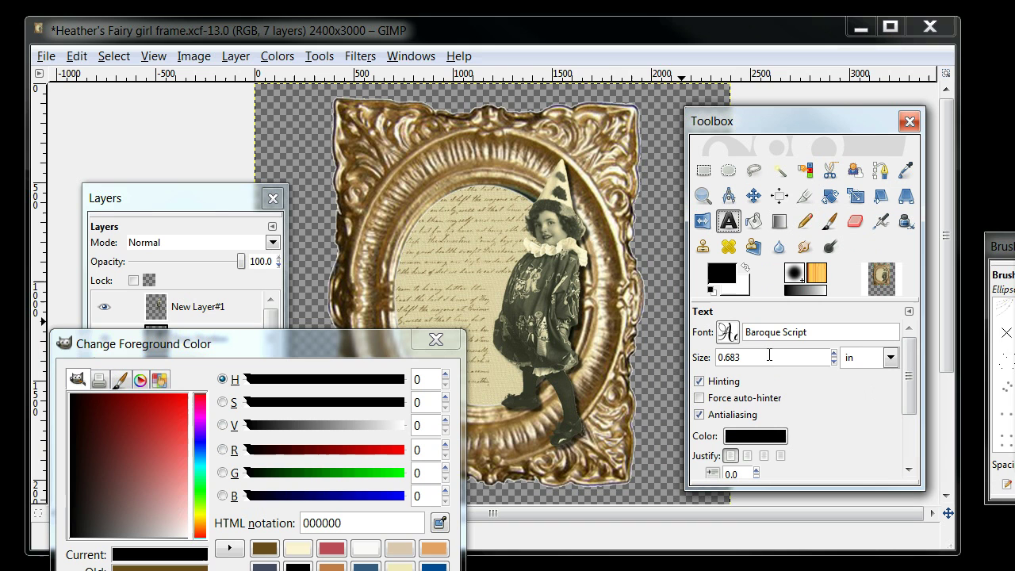
{"action": "double_click", "coordinate": [747, 356]}
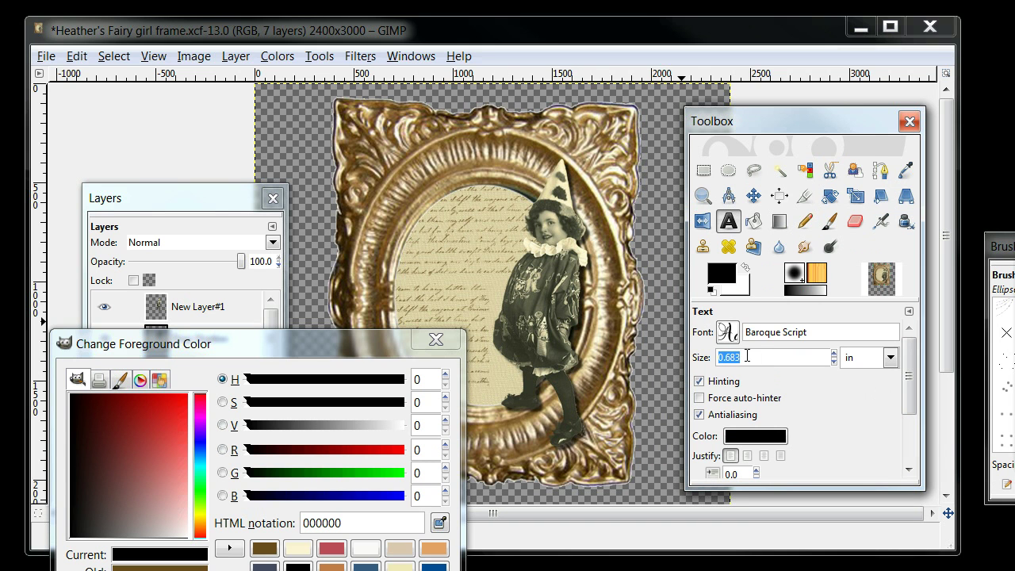
{"action": "type", "text": ".25"}
{"action": "left_click", "coordinate": [731, 224]}
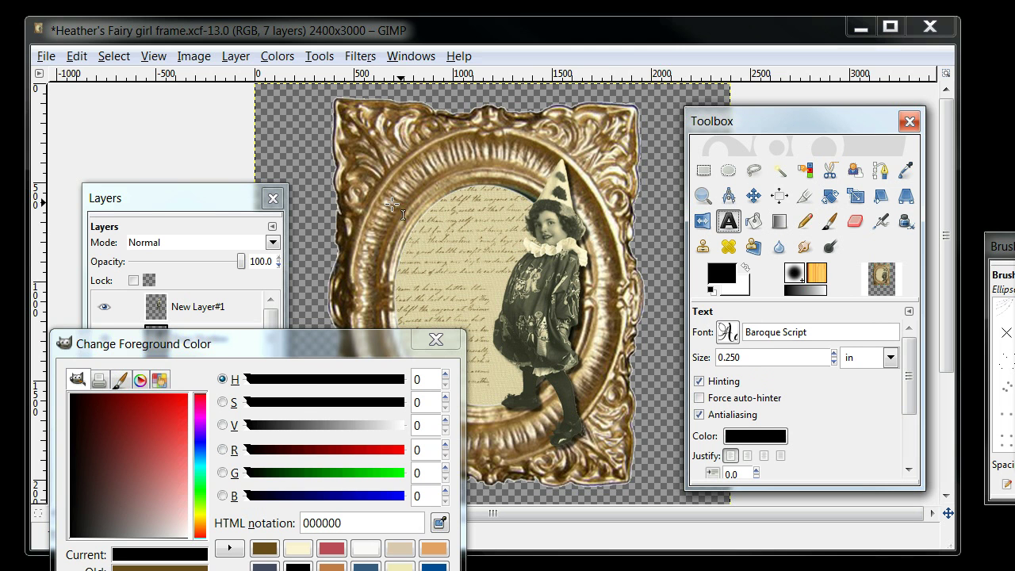
Step: Add a 'Bella' text layer in the upper left of the frame's oval
{"action": "left_click_drag", "start_coordinate": [213, 195], "coordinate": [198, 138]}
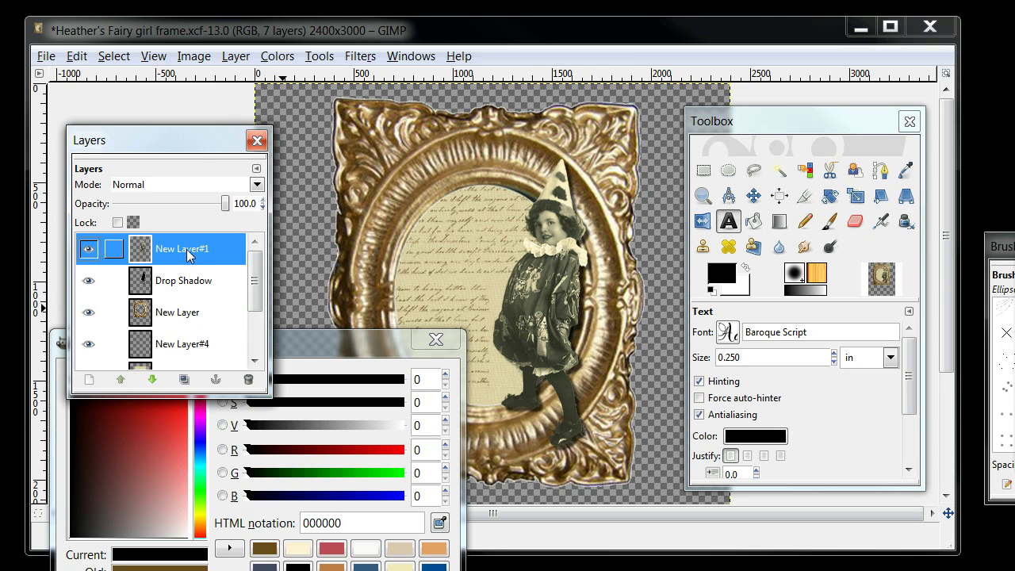
{"action": "left_click_drag", "start_coordinate": [208, 149], "coordinate": [201, 223]}
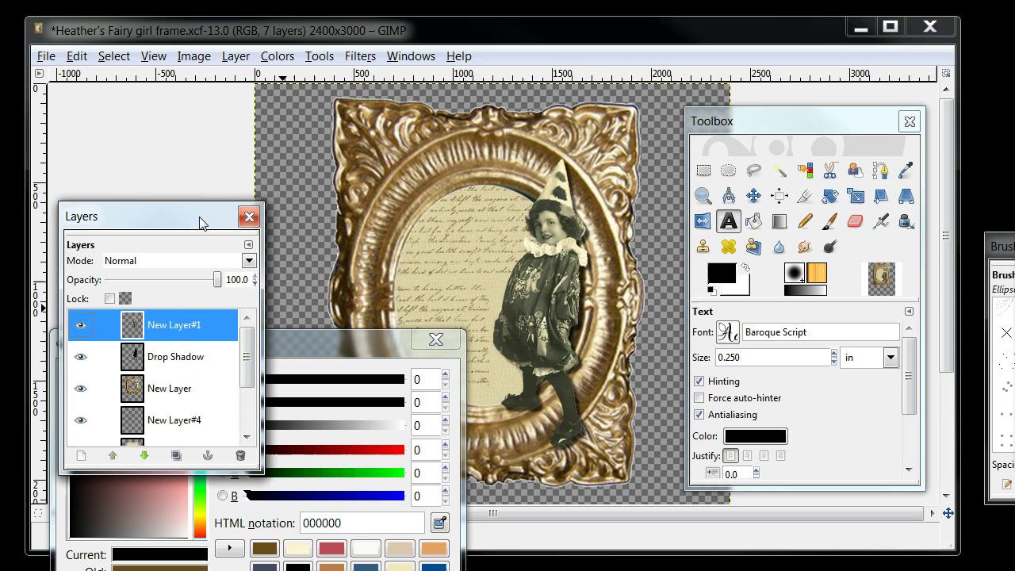
{"action": "left_click", "coordinate": [401, 209]}
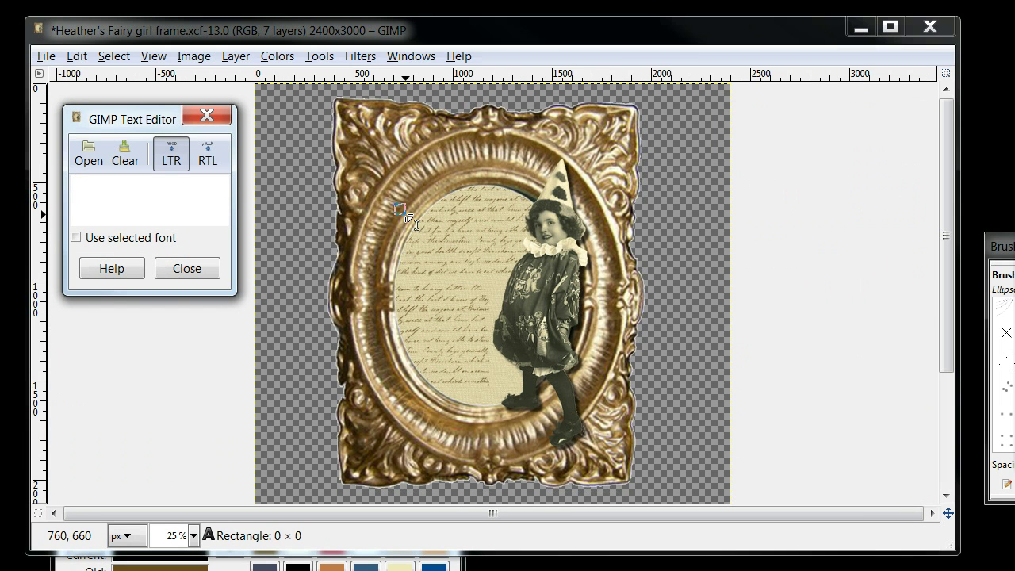
{"action": "type", "text": "Be"}
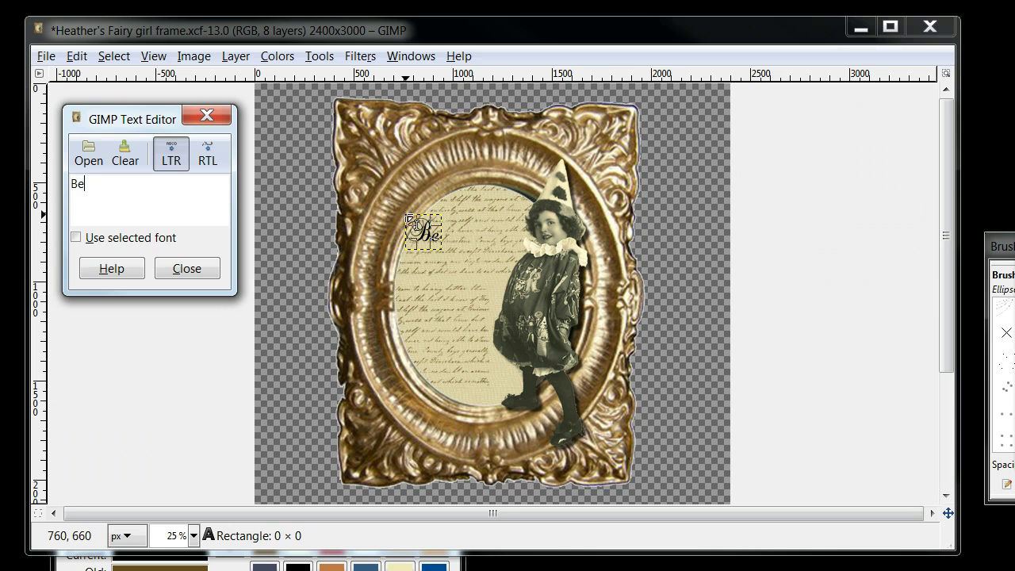
{"action": "type", "text": "lla"}
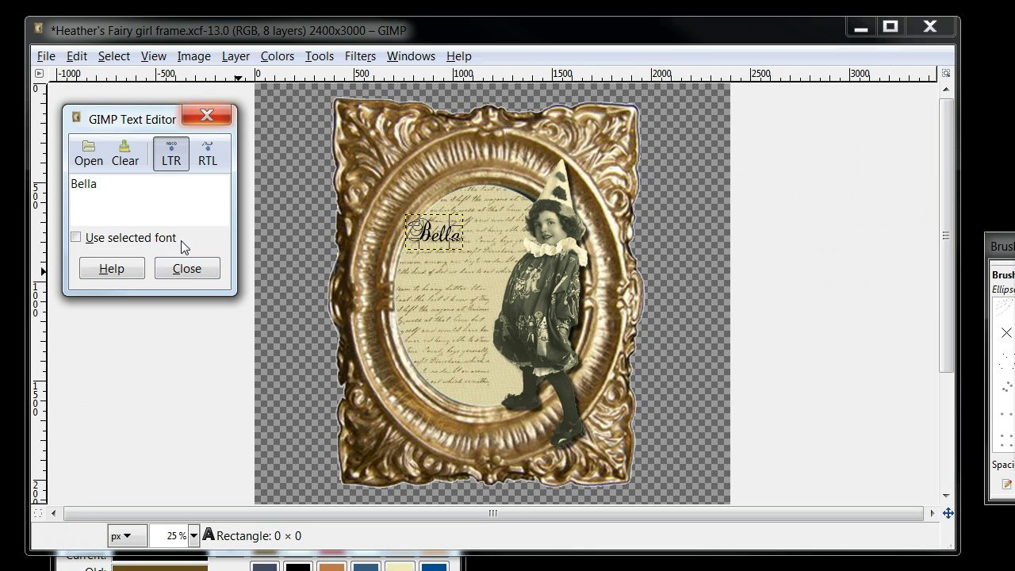
{"action": "left_click", "coordinate": [186, 269]}
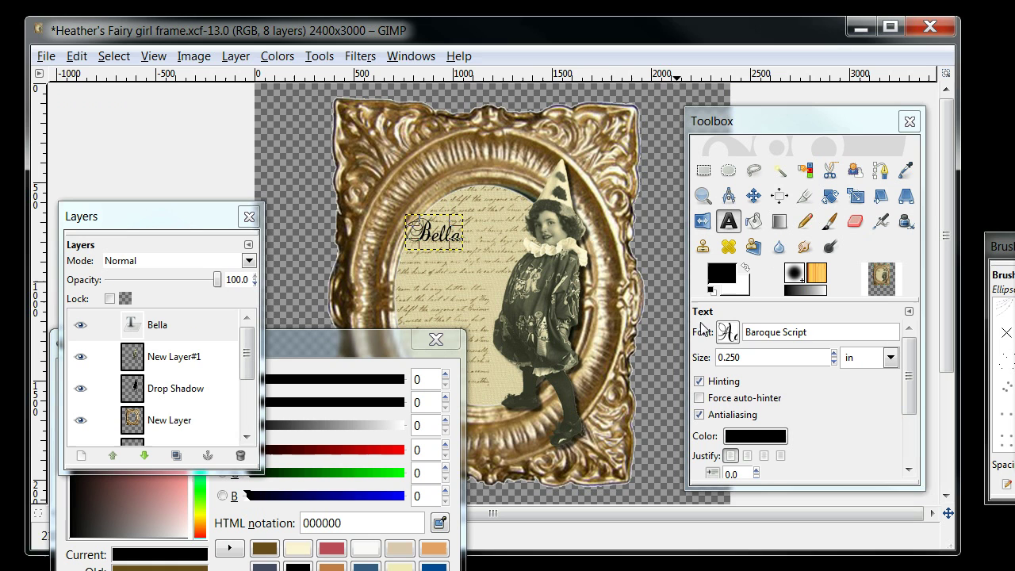
Step: Switch the text size unit to px and raise the Bella text to 162 px
{"action": "left_click", "coordinate": [890, 358]}
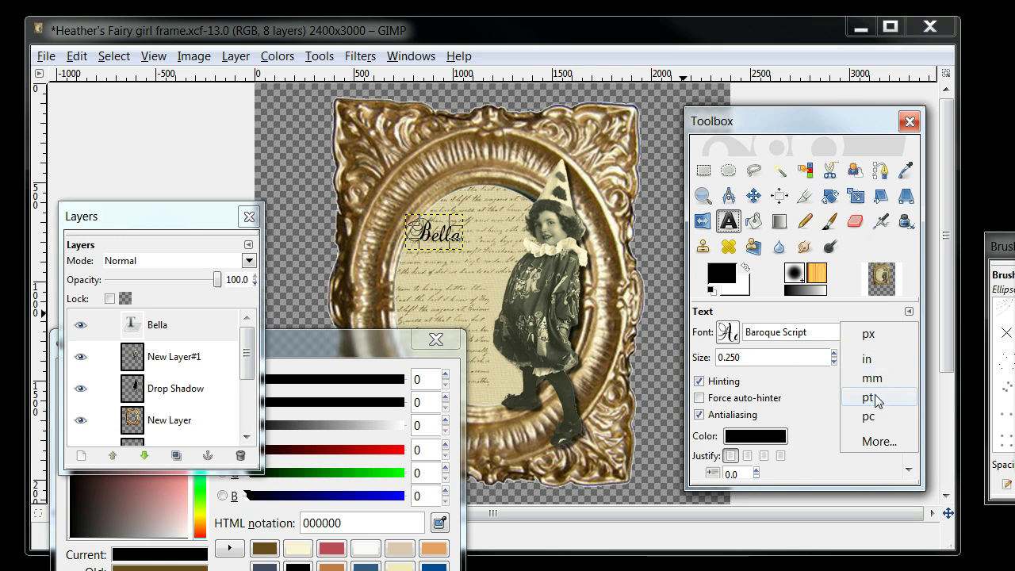
{"action": "left_click", "coordinate": [869, 336]}
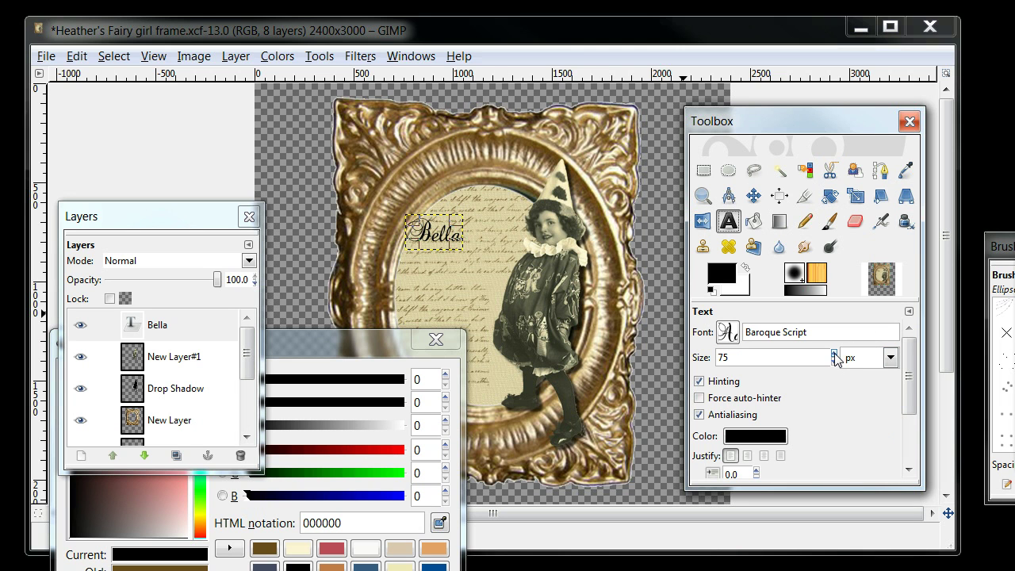
{"action": "left_click_drag", "start_coordinate": [834, 354], "coordinate": [833, 363]}
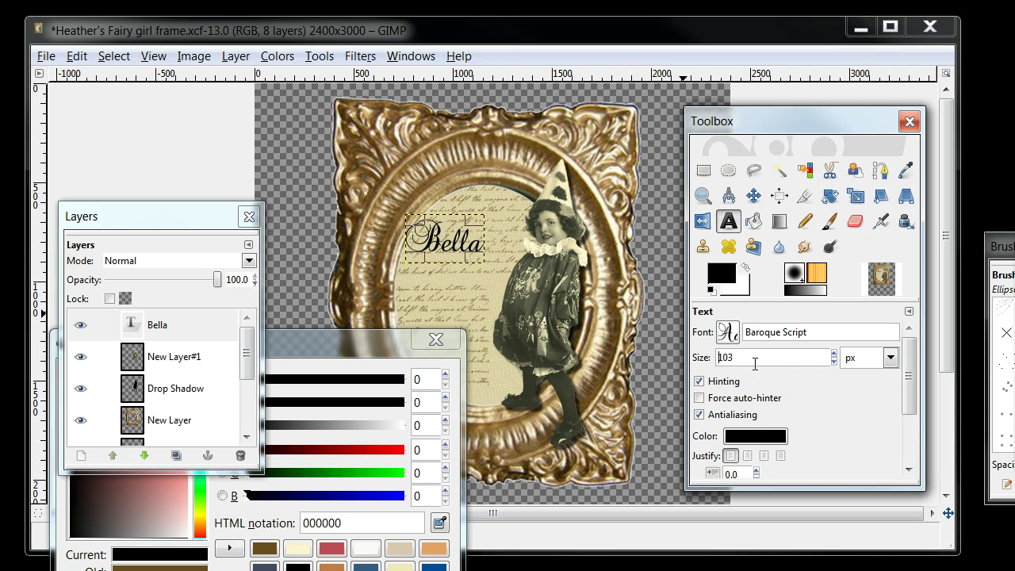
{"action": "left_click", "coordinate": [834, 353]}
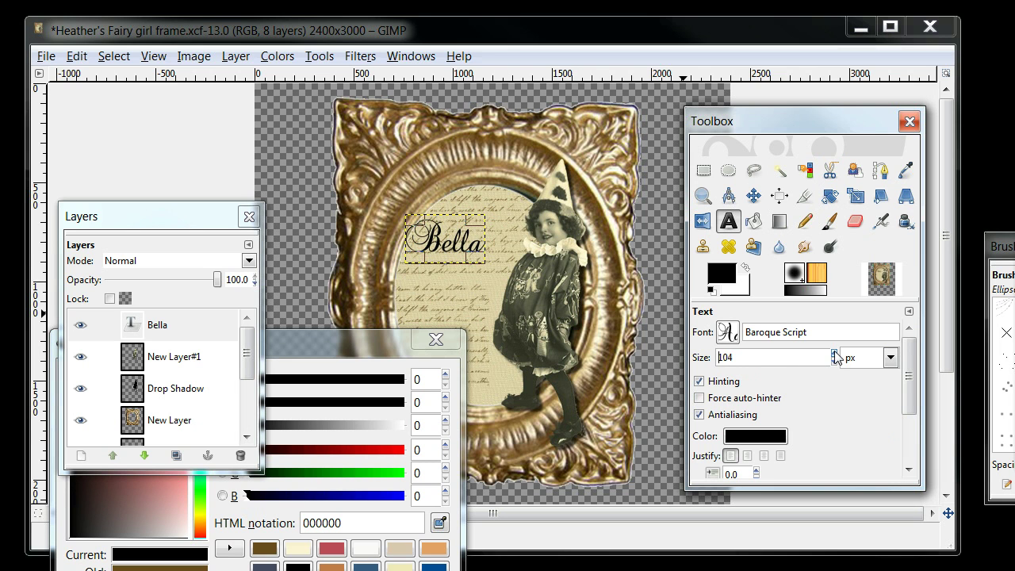
{"action": "left_click", "coordinate": [834, 354]}
{"action": "left_click", "coordinate": [834, 353]}
{"action": "left_click", "coordinate": [834, 354]}
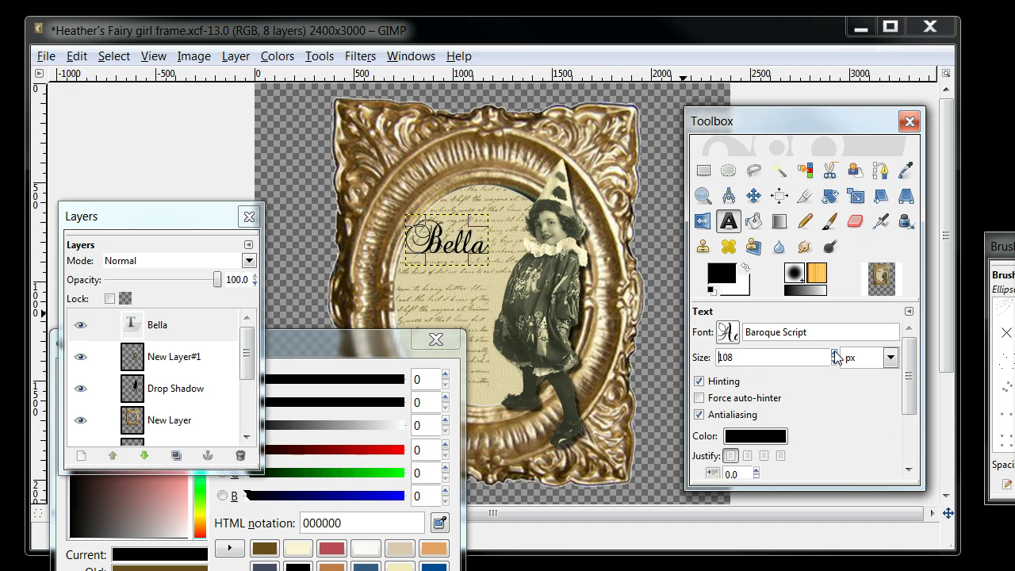
{"action": "left_click", "coordinate": [833, 354]}
{"action": "left_click", "coordinate": [835, 353]}
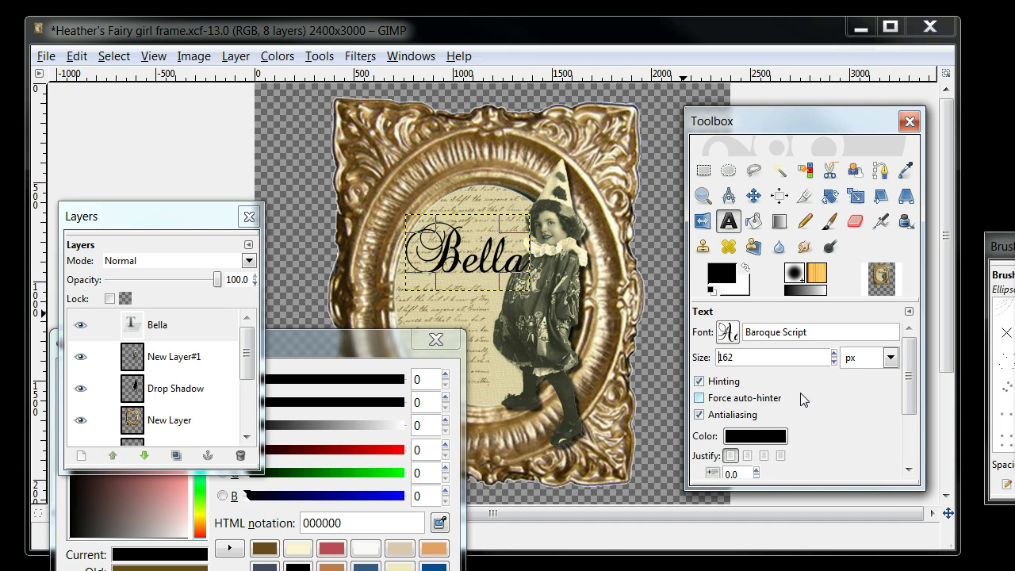
{"action": "left_click", "coordinate": [753, 197]}
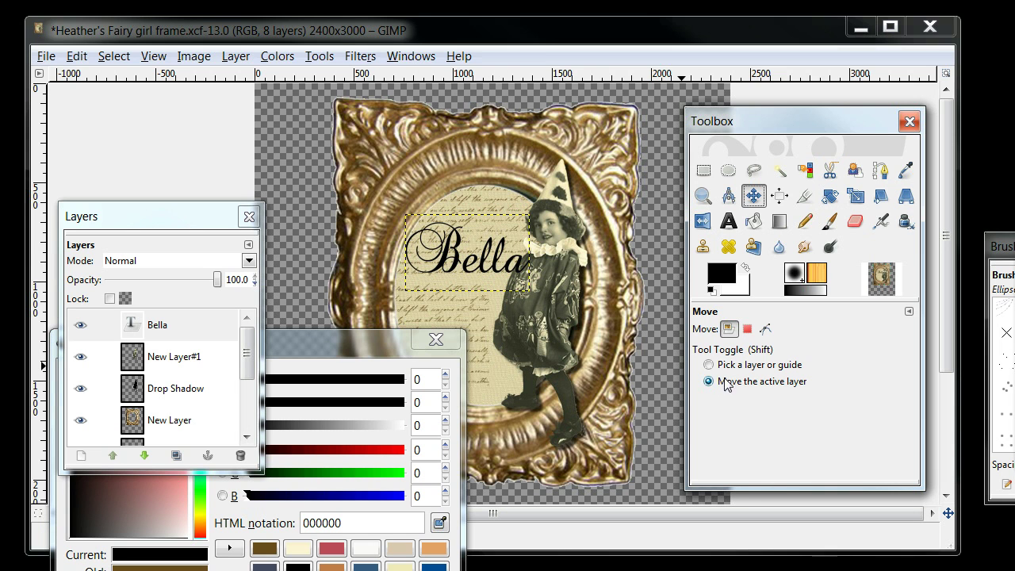
Step: Set the Move tool to pick the clicked layer and drag Bella within the frame
{"action": "left_click", "coordinate": [708, 364]}
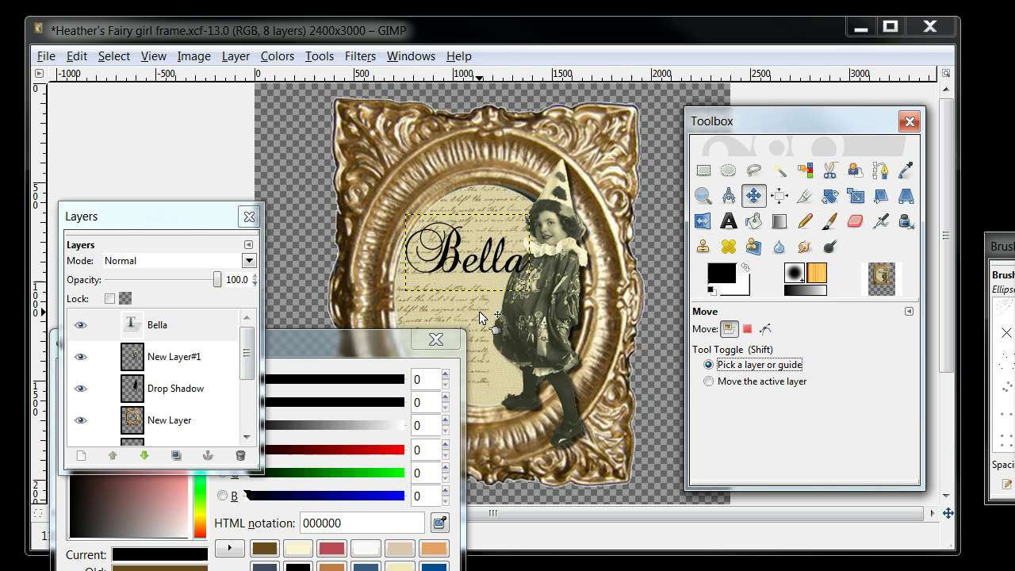
{"action": "left_click_drag", "start_coordinate": [320, 345], "coordinate": [356, 374]}
{"action": "left_click_drag", "start_coordinate": [468, 334], "coordinate": [432, 326]}
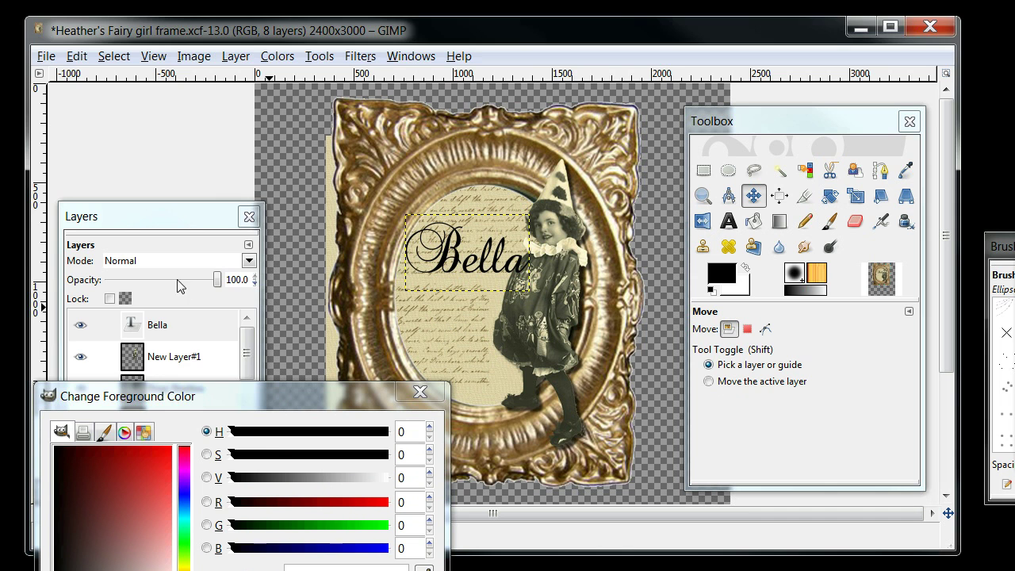
{"action": "left_click_drag", "start_coordinate": [172, 221], "coordinate": [173, 155]}
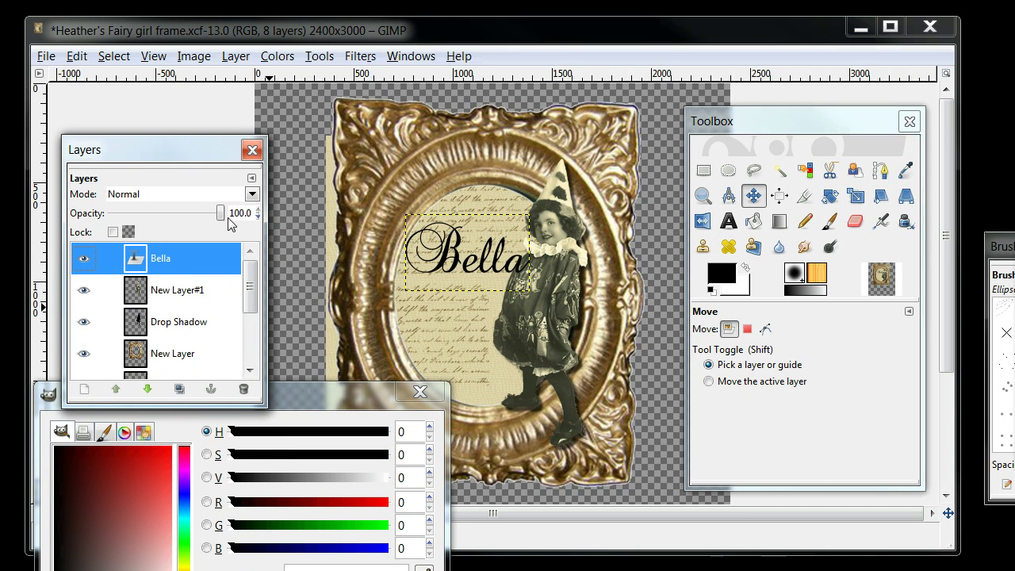
Step: Undo the last Bella layer move and shift the Layers panel lower
{"action": "left_click", "coordinate": [85, 59]}
{"action": "left_click", "coordinate": [102, 77]}
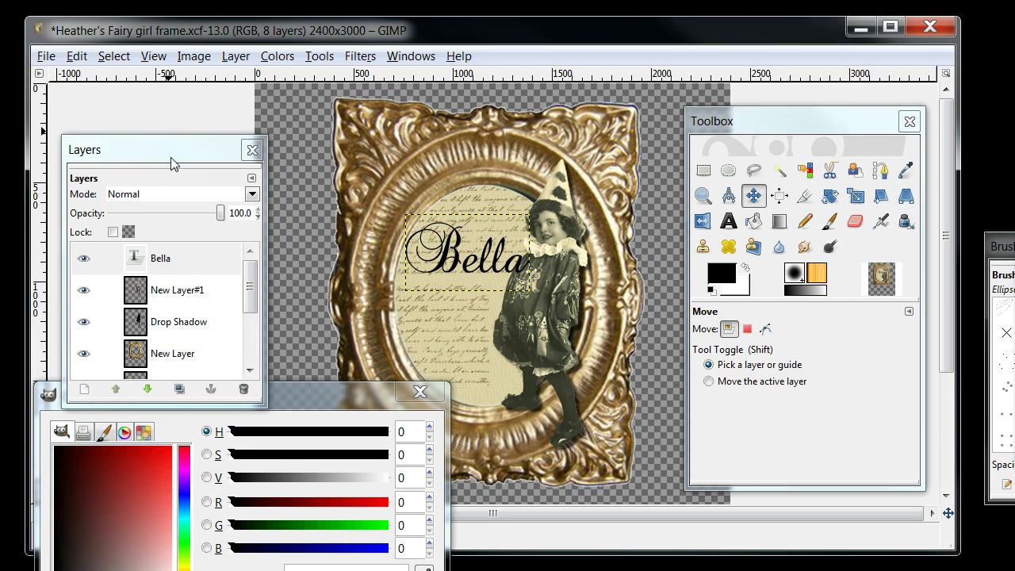
{"action": "left_click_drag", "start_coordinate": [170, 154], "coordinate": [162, 101]}
{"action": "mouse_move", "coordinate": [245, 238]}
{"action": "left_mouse_down"}
{"action": "mouse_move", "coordinate": [246, 300]}
{"action": "mouse_move", "coordinate": [245, 218]}
{"action": "left_mouse_up"}
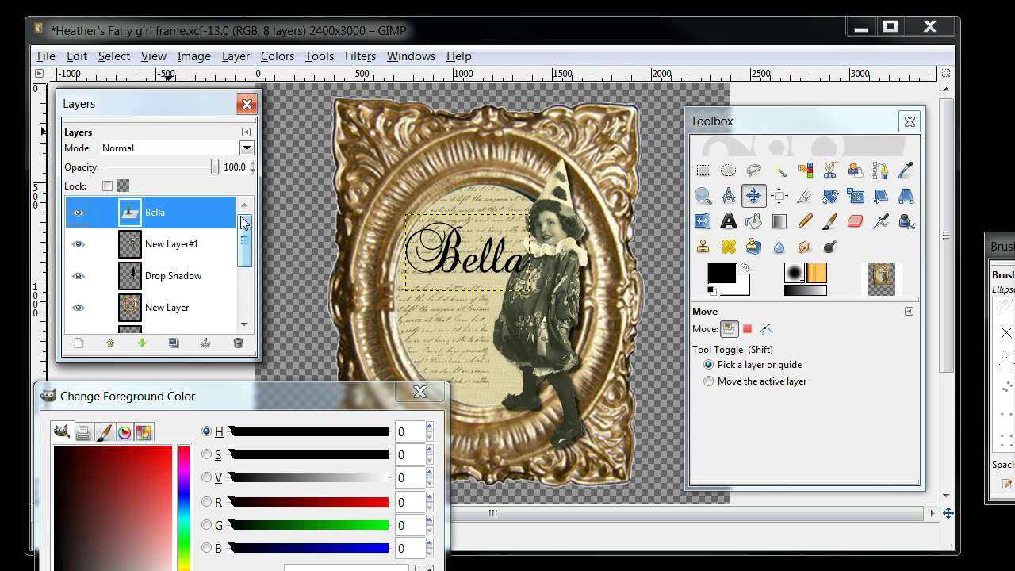
{"action": "left_click_drag", "start_coordinate": [182, 105], "coordinate": [175, 214]}
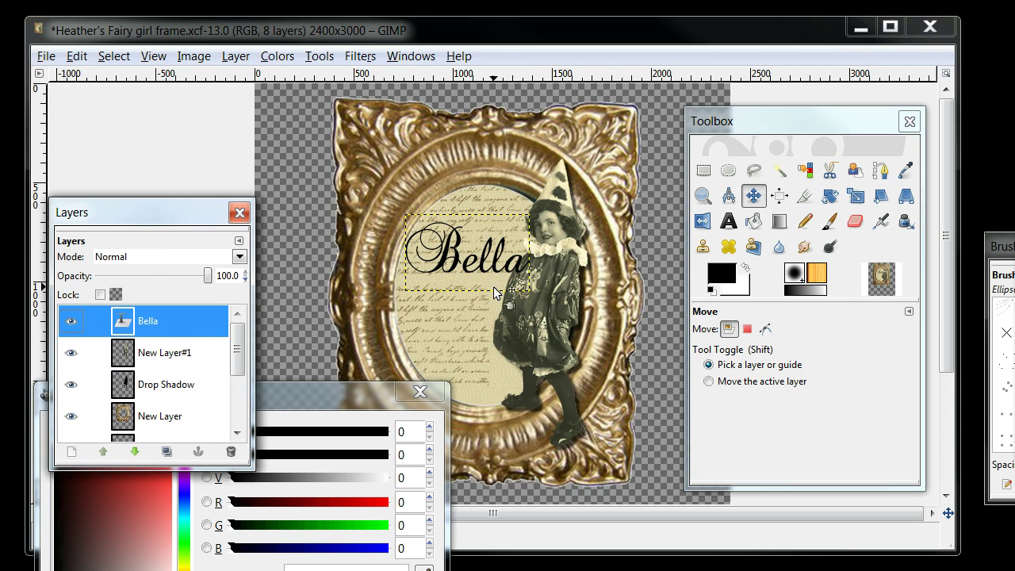
Step: Nudge the Bella text slightly left in the oval, just beside the girl's face
{"action": "left_click", "coordinate": [735, 383]}
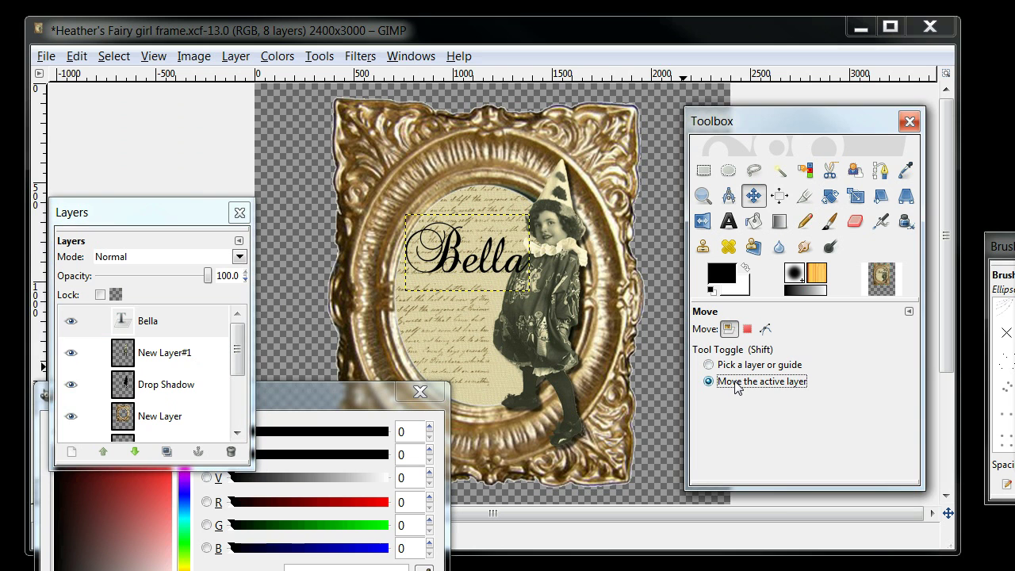
{"action": "mouse_move", "coordinate": [495, 259]}
{"action": "left_mouse_down"}
{"action": "mouse_move", "coordinate": [525, 268]}
{"action": "mouse_move", "coordinate": [432, 190]}
{"action": "mouse_move", "coordinate": [475, 256]}
{"action": "left_mouse_up"}
{"action": "left_click", "coordinate": [737, 366]}
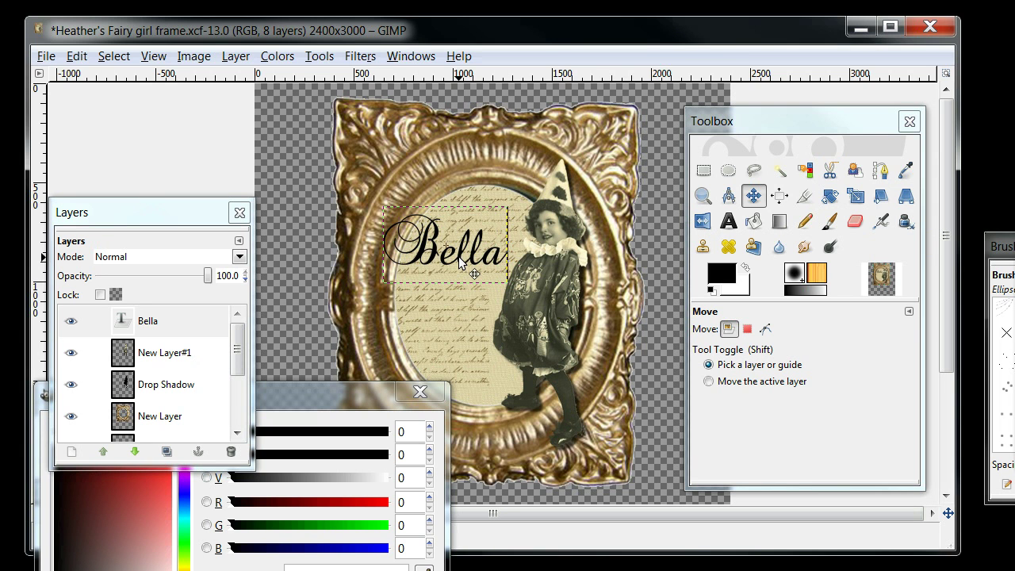
{"action": "mouse_move", "coordinate": [467, 257]}
{"action": "left_mouse_down"}
{"action": "mouse_move", "coordinate": [500, 258]}
{"action": "mouse_move", "coordinate": [459, 254]}
{"action": "left_mouse_up"}
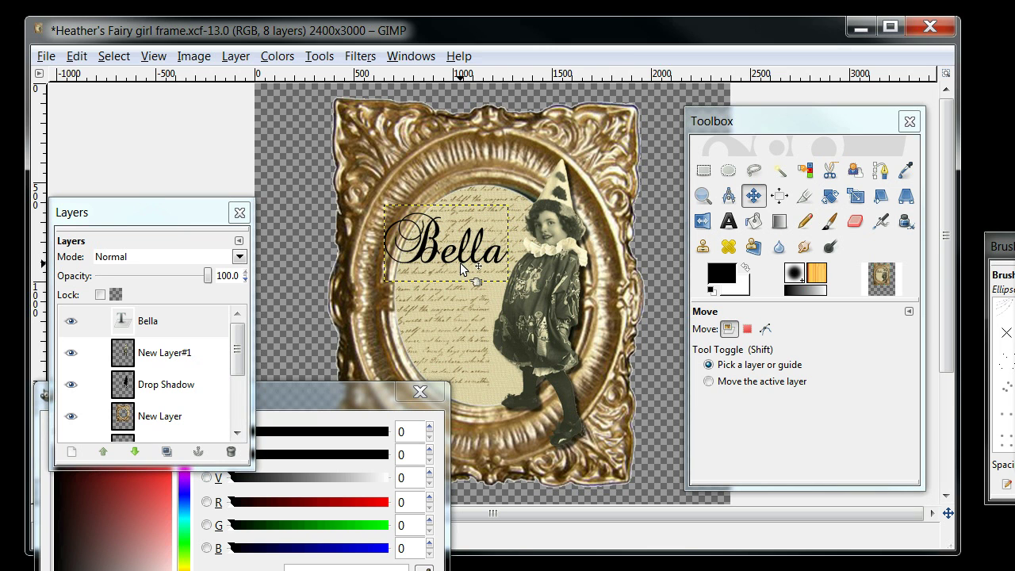
Step: Select the Bella text layer on the canvas and undo its last move
{"action": "left_click", "coordinate": [460, 266]}
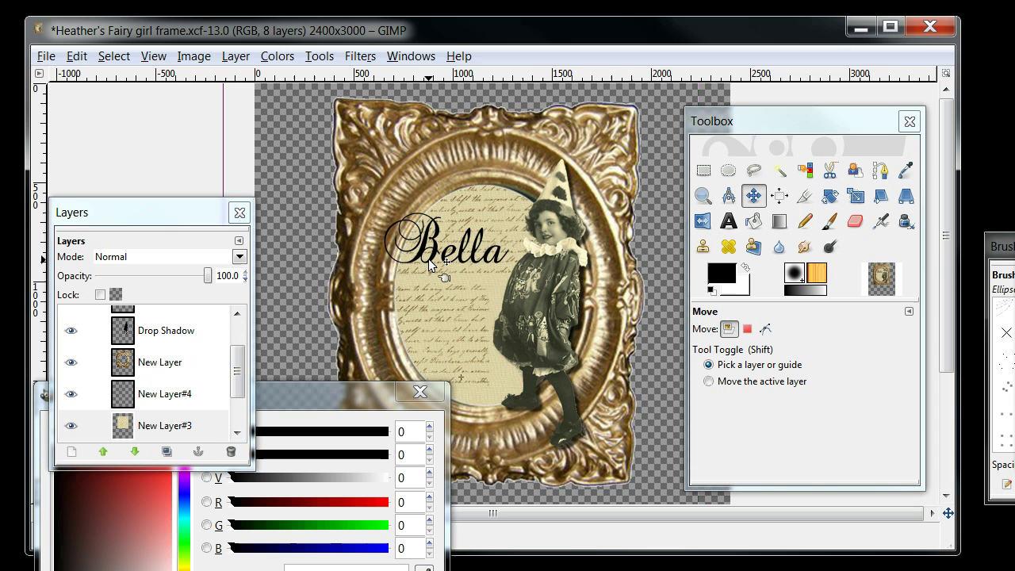
{"action": "left_click", "coordinate": [427, 259]}
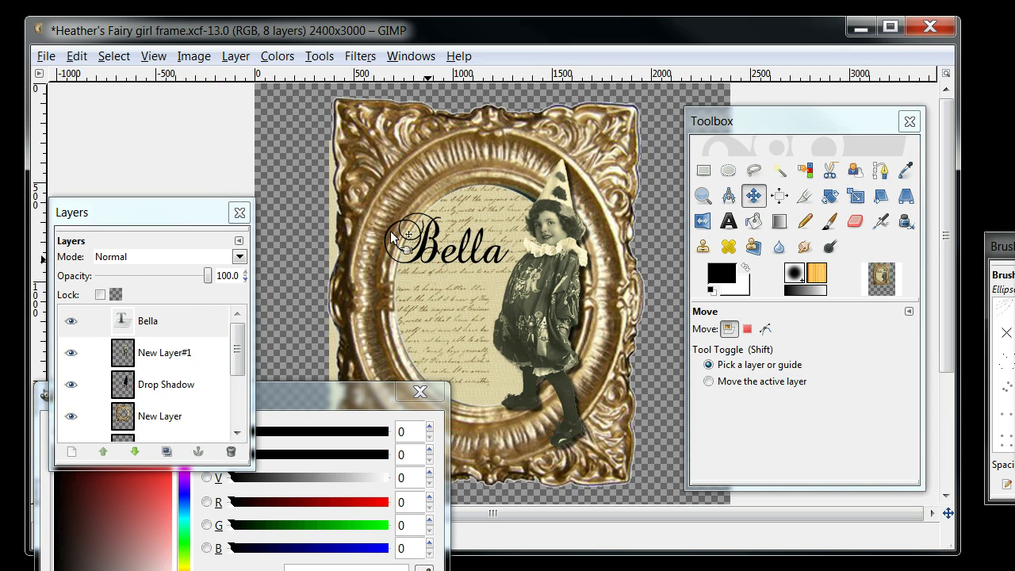
{"action": "left_click", "coordinate": [76, 56]}
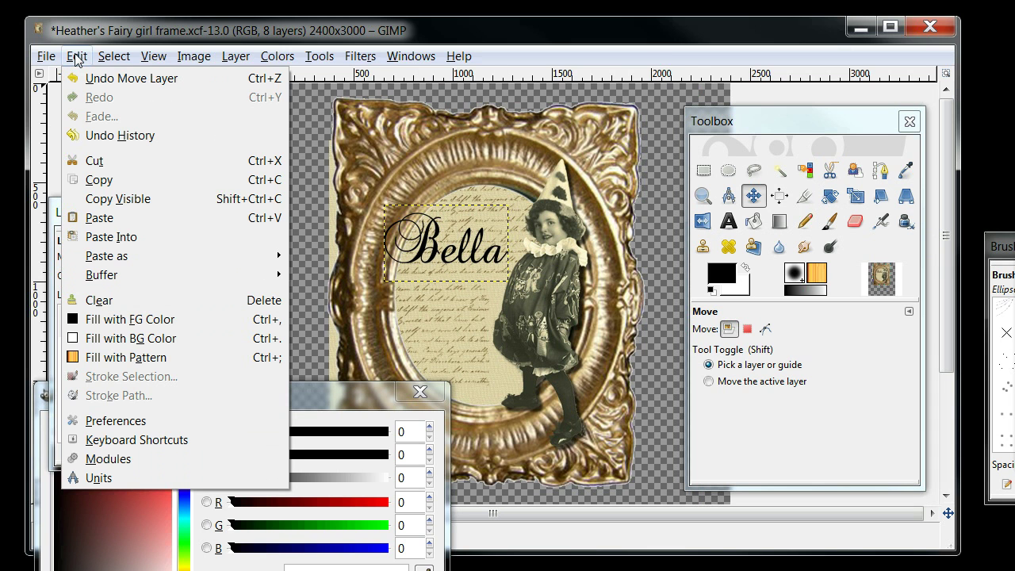
{"action": "left_click", "coordinate": [95, 78]}
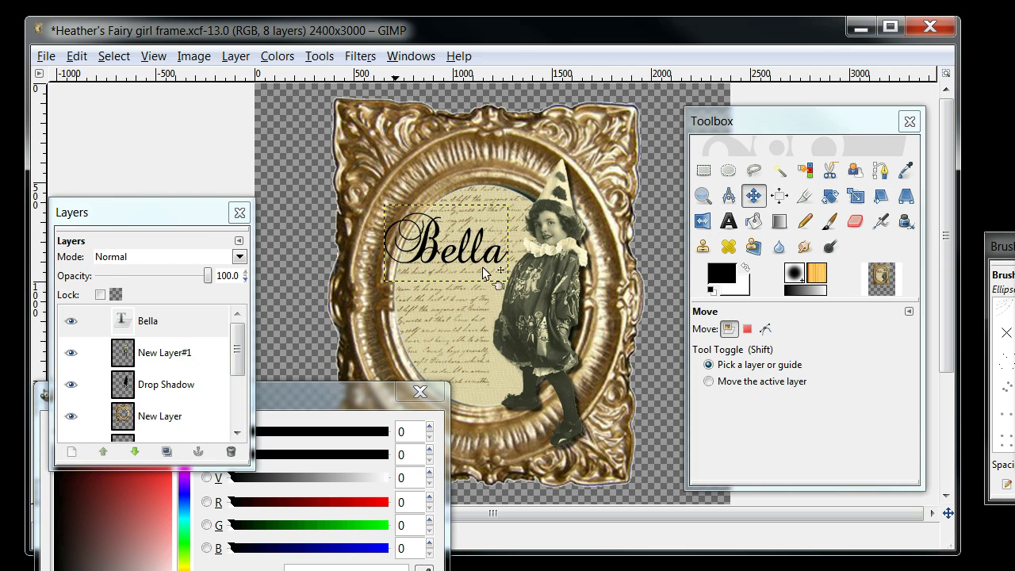
Step: Move the Bella text up and left, near the oval's top beside the girl's hat
{"action": "left_click", "coordinate": [745, 385]}
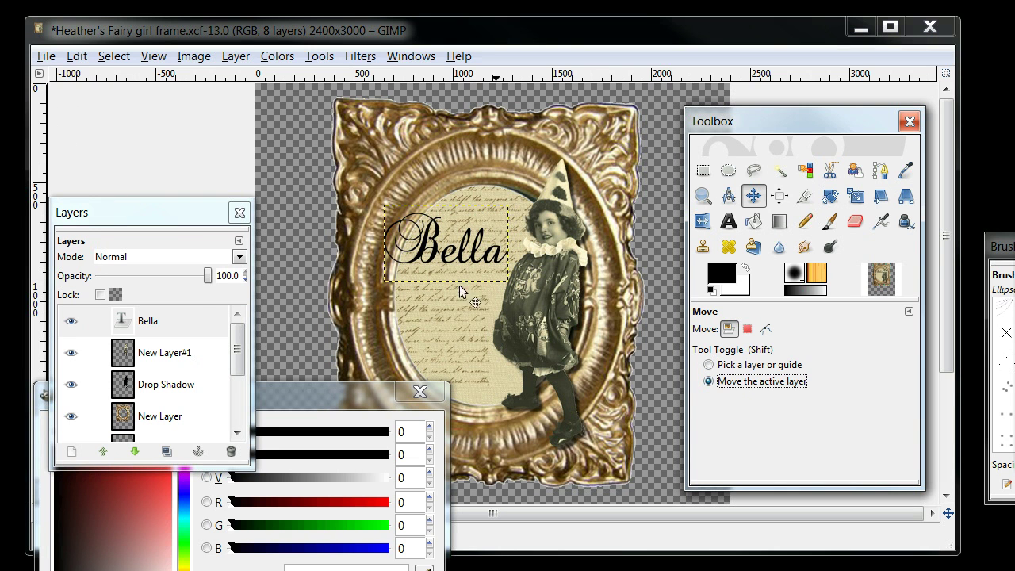
{"action": "mouse_move", "coordinate": [458, 268]}
{"action": "left_mouse_down"}
{"action": "mouse_move", "coordinate": [464, 256]}
{"action": "mouse_move", "coordinate": [482, 294]}
{"action": "mouse_move", "coordinate": [451, 279]}
{"action": "mouse_move", "coordinate": [476, 260]}
{"action": "left_mouse_up"}
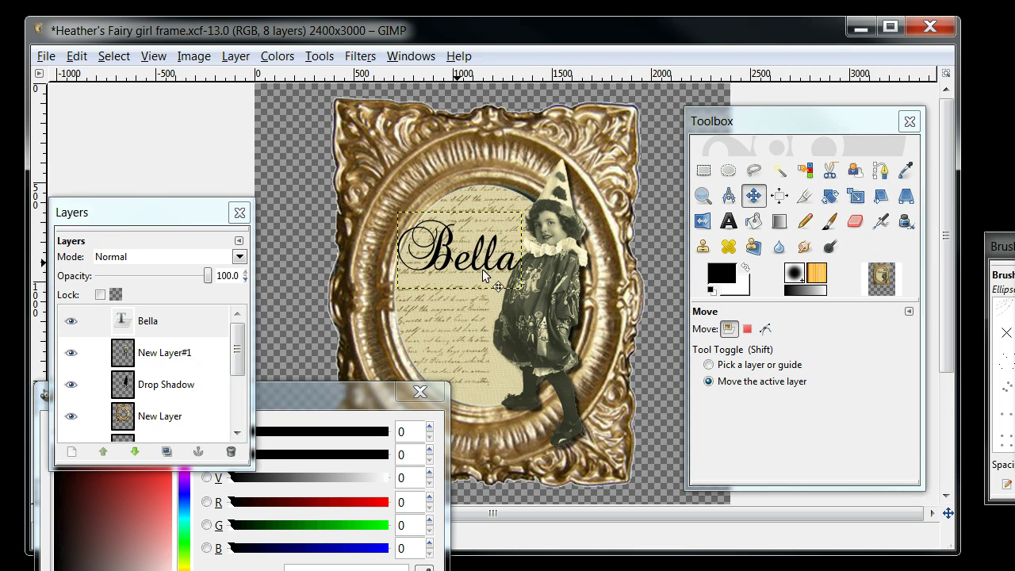
{"action": "left_click", "coordinate": [708, 366]}
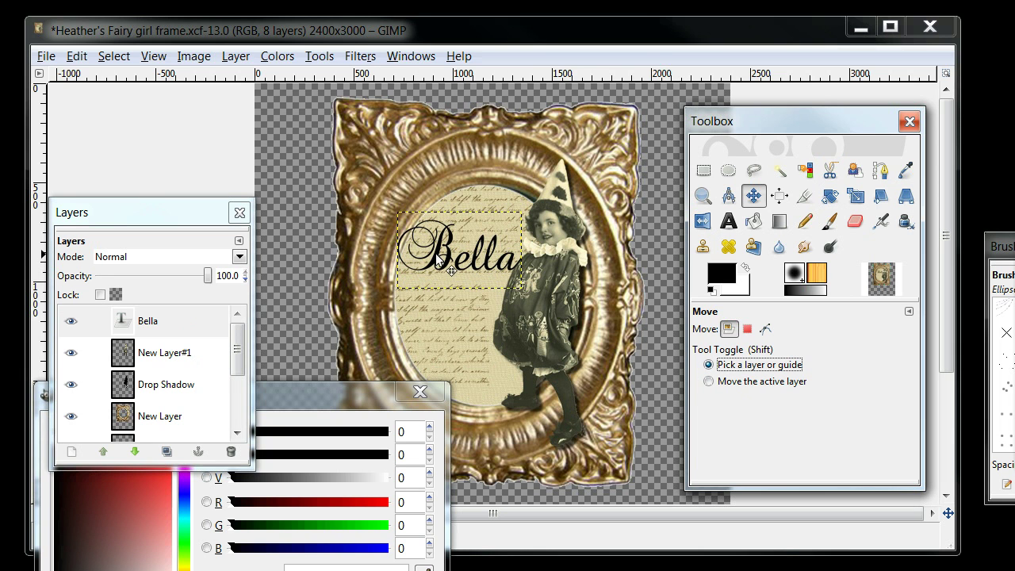
{"action": "left_click_drag", "start_coordinate": [435, 265], "coordinate": [422, 227]}
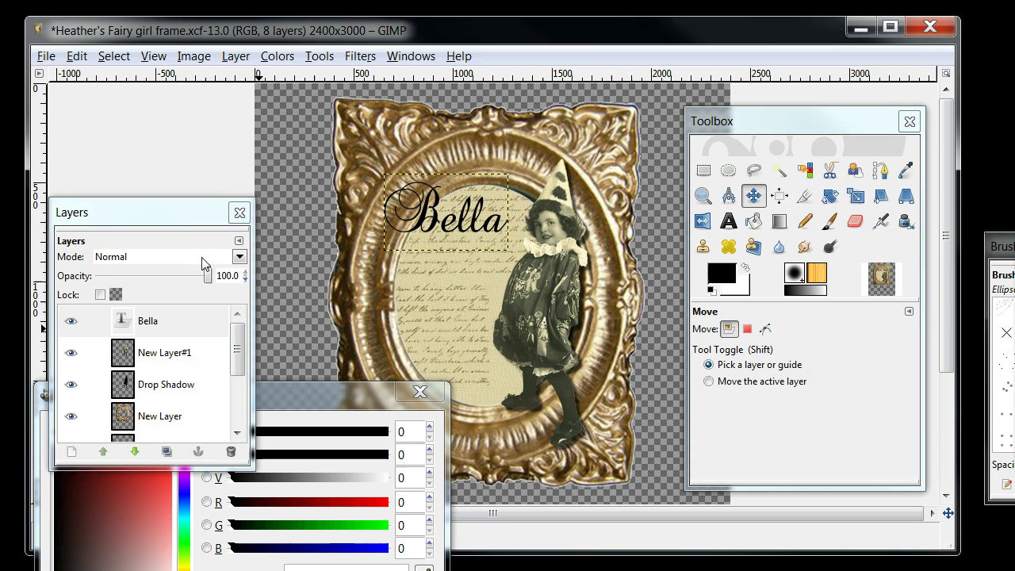
Step: Reapply the last Drop Shadow to Bella, then hide the new Drop Shadow#1 layer
{"action": "left_click", "coordinate": [361, 57]}
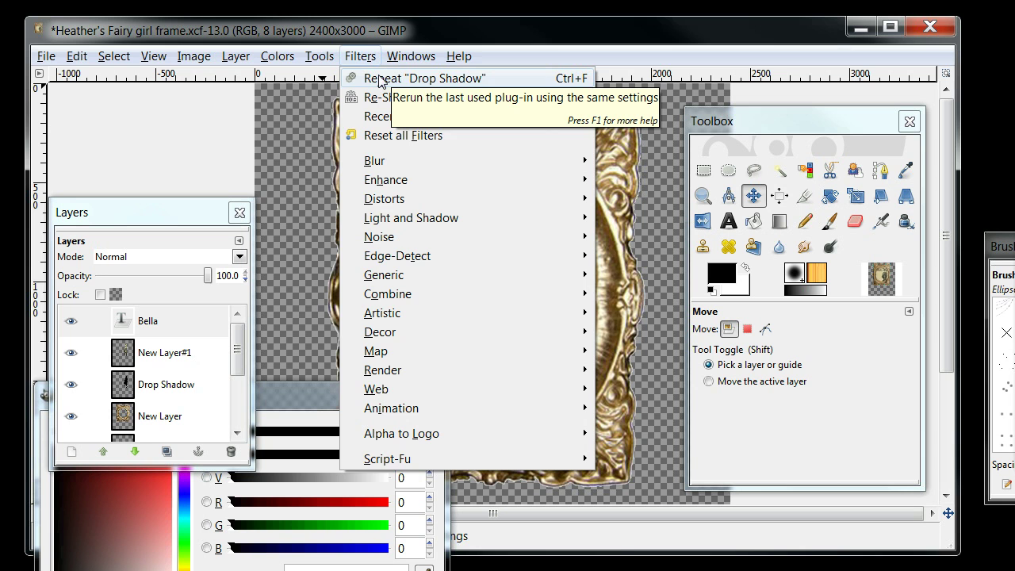
{"action": "left_click", "coordinate": [379, 78]}
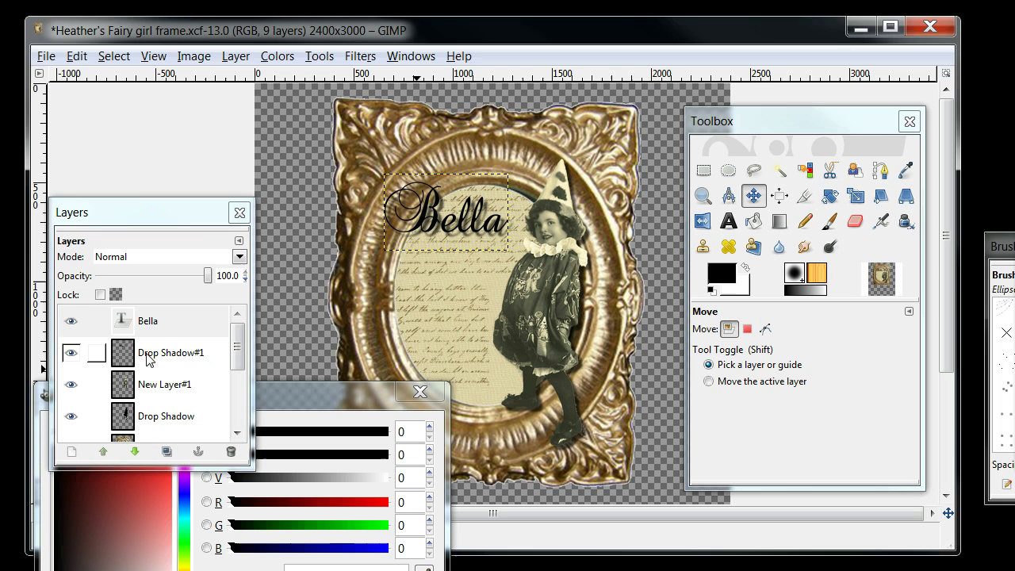
{"action": "left_click", "coordinate": [71, 355]}
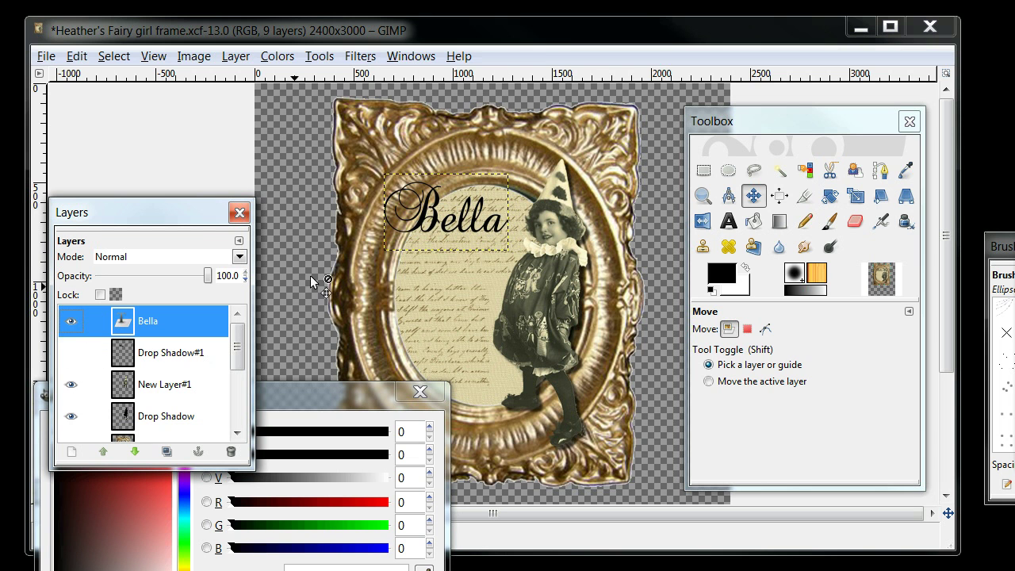
Step: Open Light and Shadow > Drop Shadow for the Bella text and bring the dialog into view
{"action": "left_click", "coordinate": [413, 57]}
{"action": "mouse_move", "coordinate": [361, 58]}
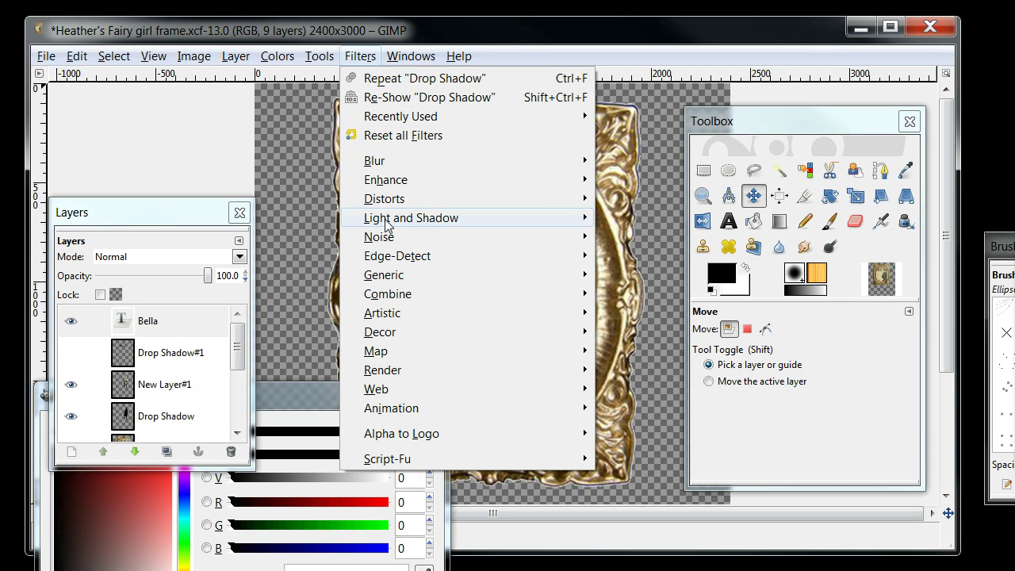
{"action": "mouse_move", "coordinate": [389, 222]}
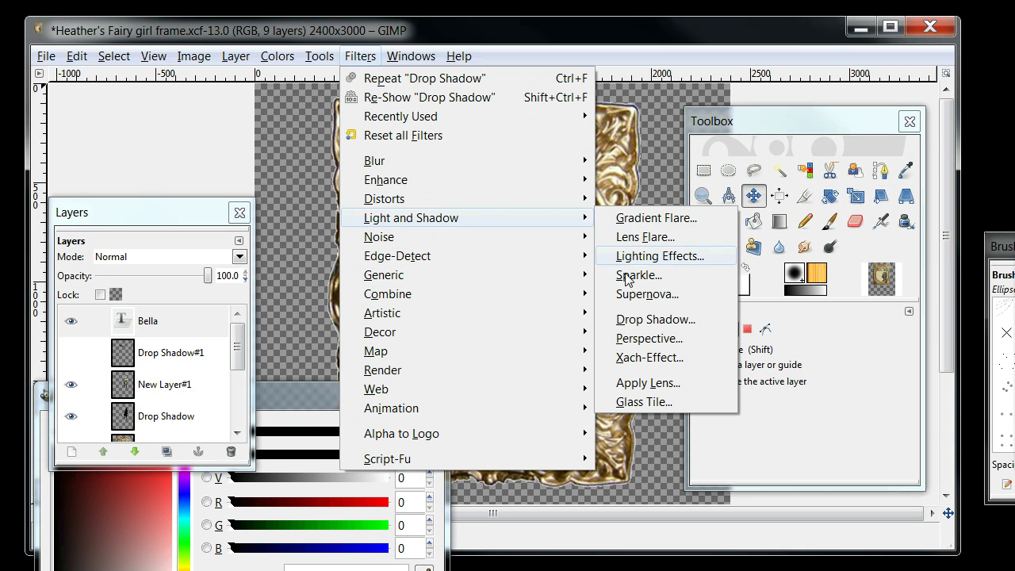
{"action": "left_click", "coordinate": [635, 319]}
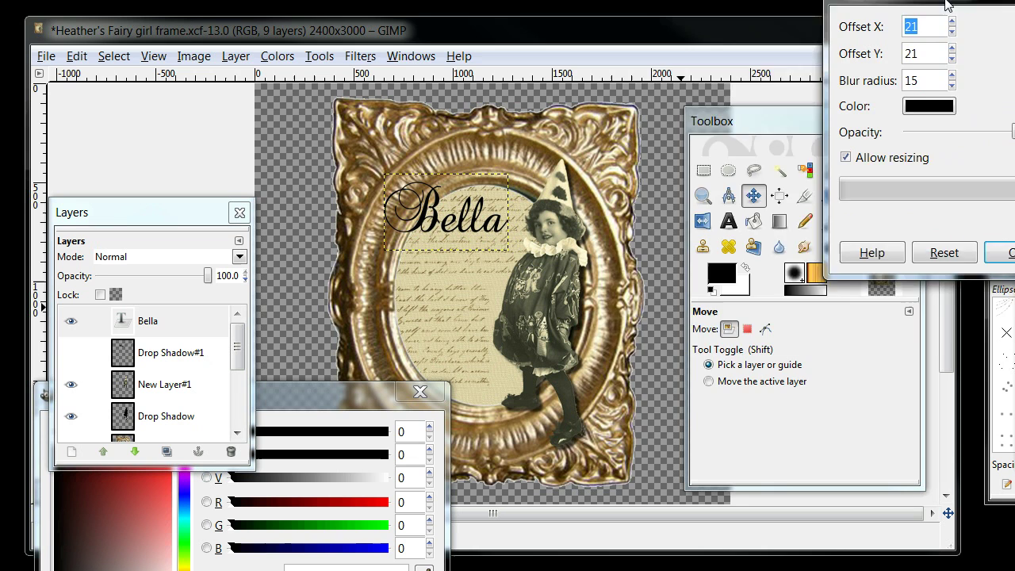
{"action": "left_click_drag", "start_coordinate": [975, 9], "coordinate": [771, 136]}
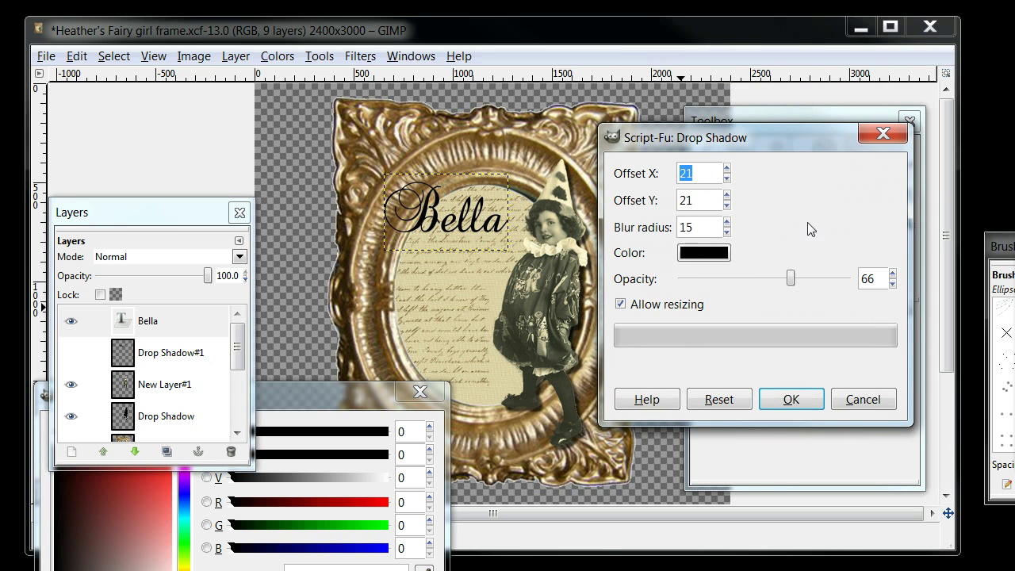
{"action": "left_click_drag", "start_coordinate": [789, 282], "coordinate": [756, 282]}
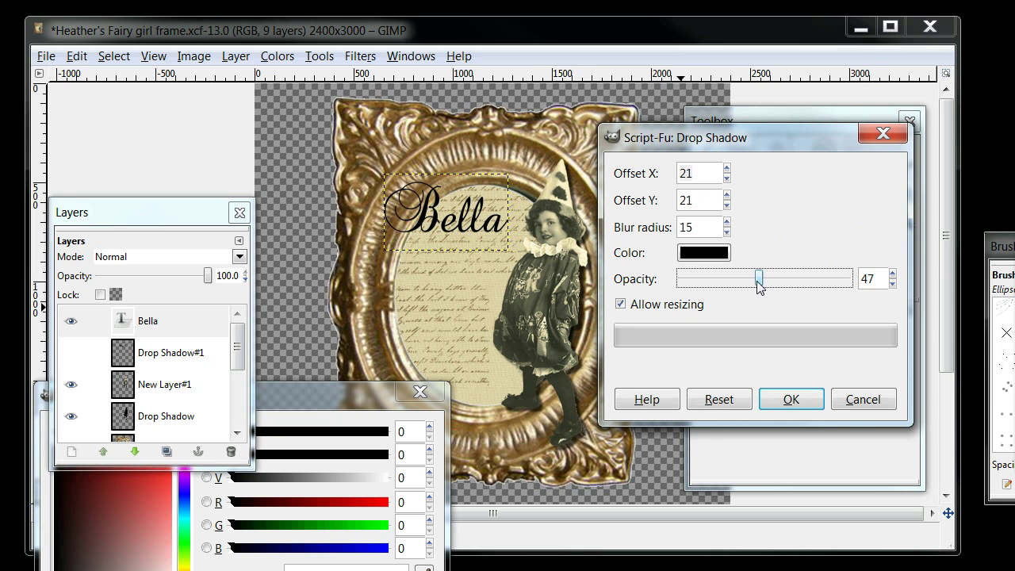
Step: Set the shadow to offset X 10, Y 10, blur 15, opacity about 87 and apply it
{"action": "left_click", "coordinate": [726, 205]}
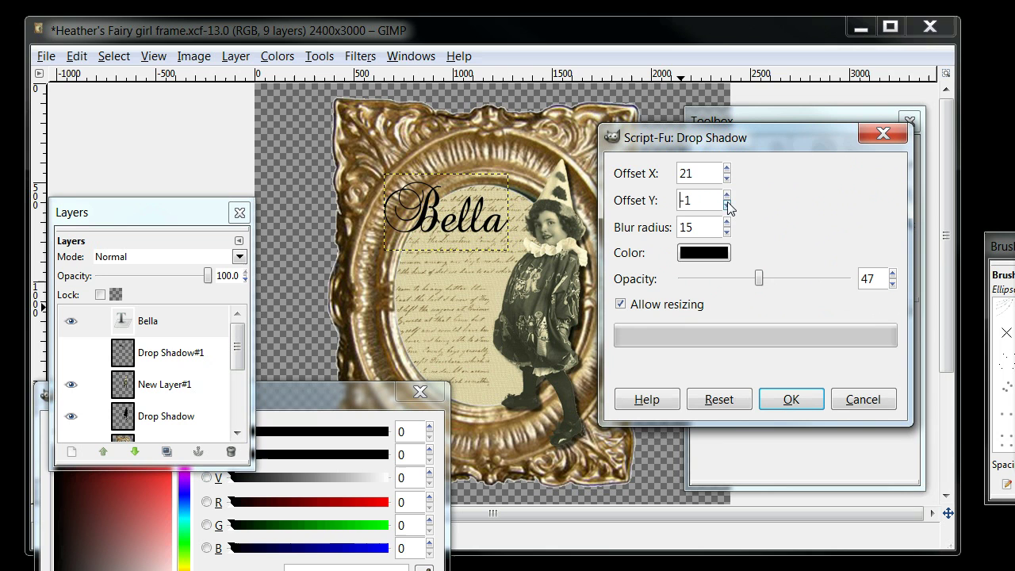
{"action": "left_click", "coordinate": [726, 195]}
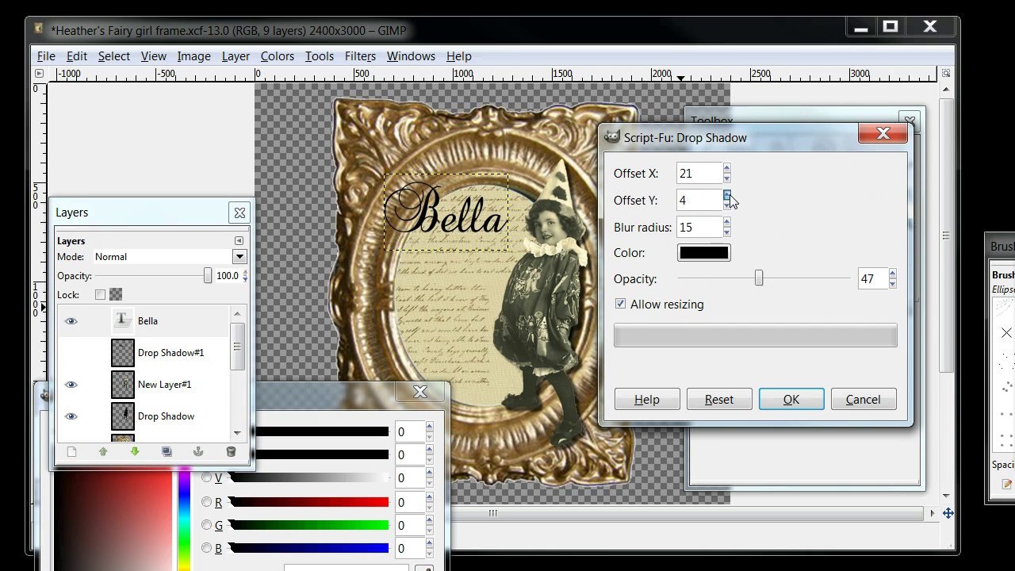
{"action": "left_click", "coordinate": [727, 195]}
{"action": "left_click_drag", "start_coordinate": [727, 180], "coordinate": [727, 180]}
{"action": "left_click", "coordinate": [727, 169]}
{"action": "left_click_drag", "start_coordinate": [757, 279], "coordinate": [825, 278]}
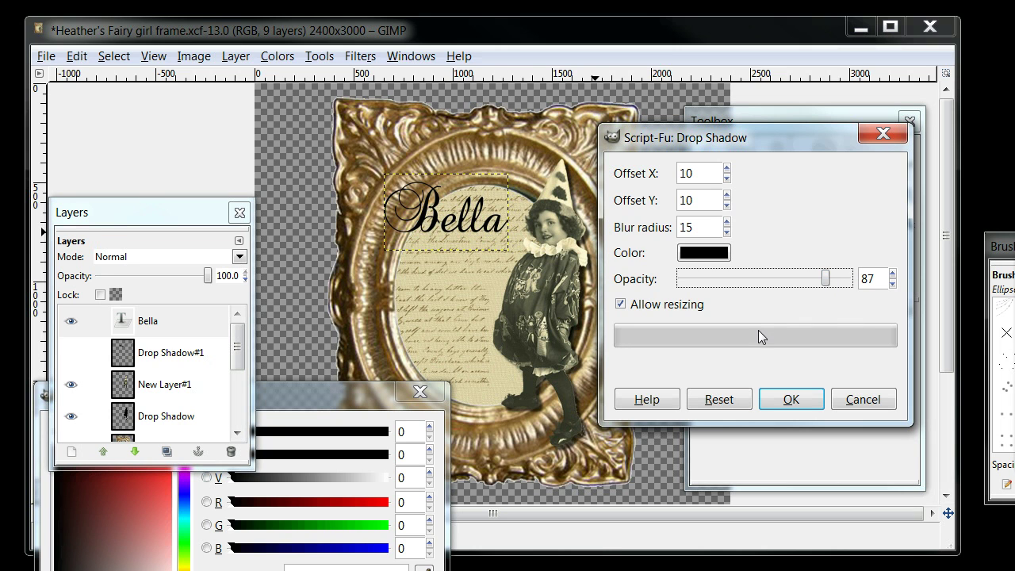
{"action": "left_click", "coordinate": [792, 400]}
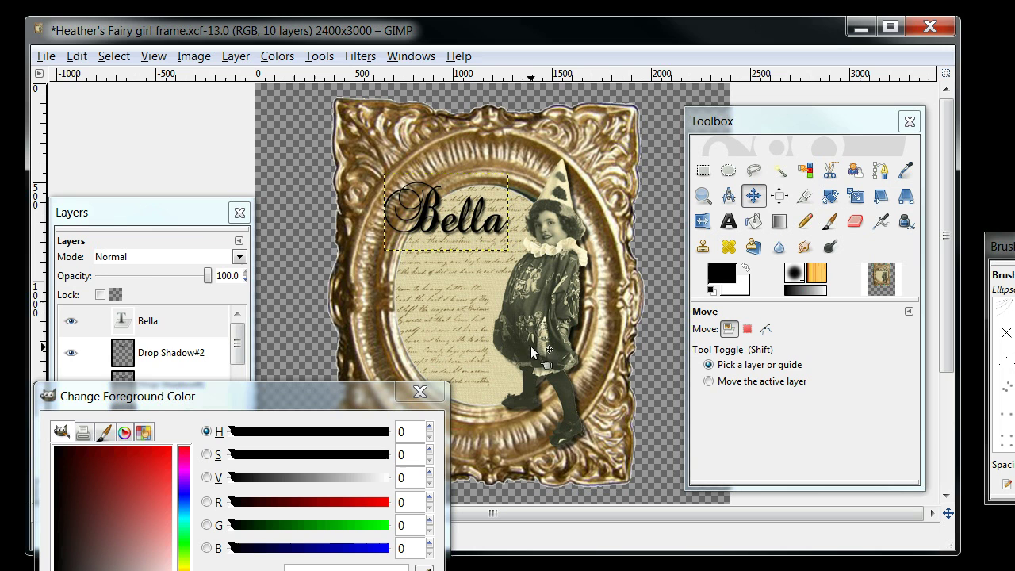
Step: Briefly hide and reshow the Bella text, then hide the Drop Shadow#2 layer
{"action": "left_click", "coordinate": [75, 327]}
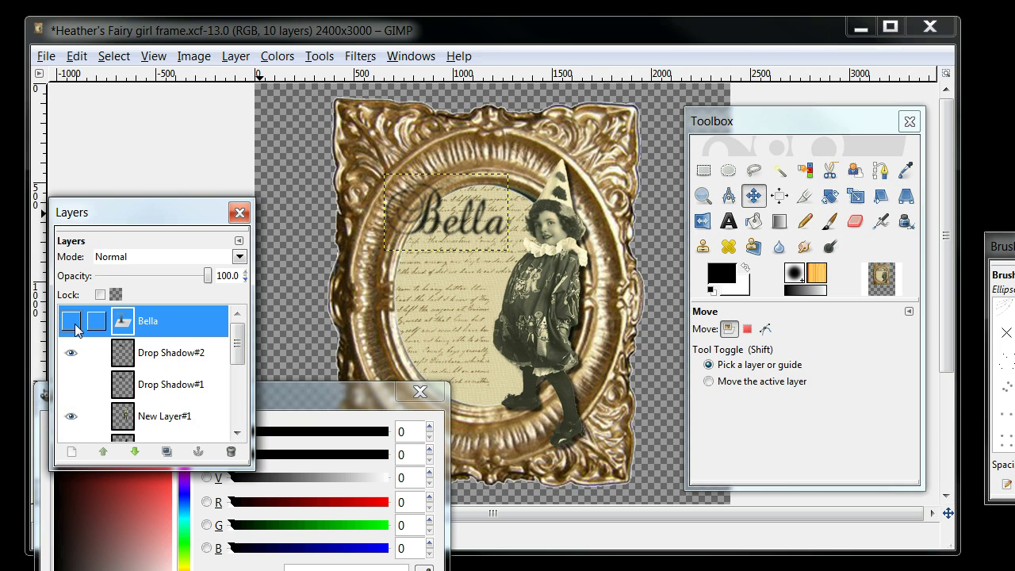
{"action": "left_click", "coordinate": [71, 321]}
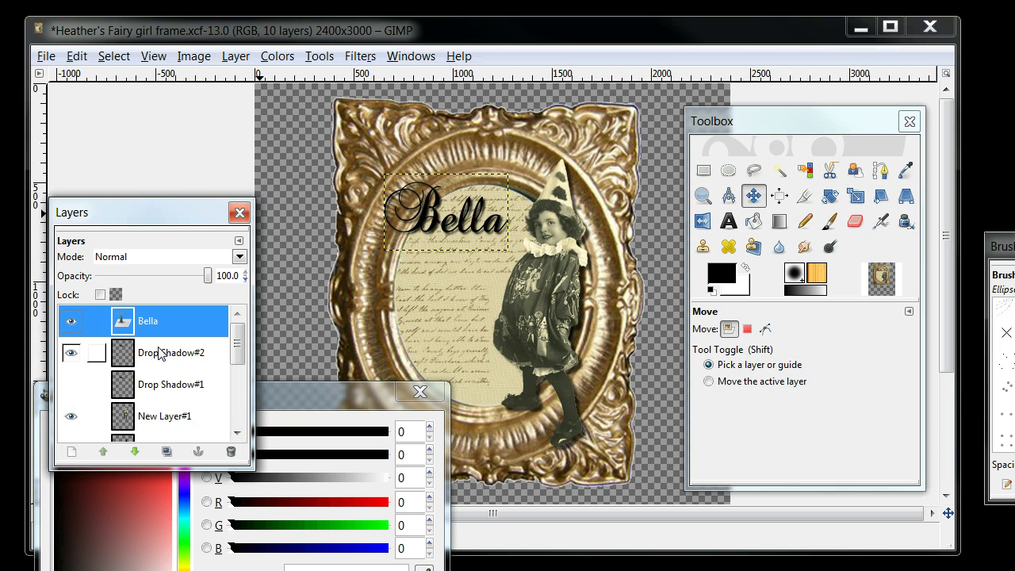
{"action": "left_click", "coordinate": [71, 354]}
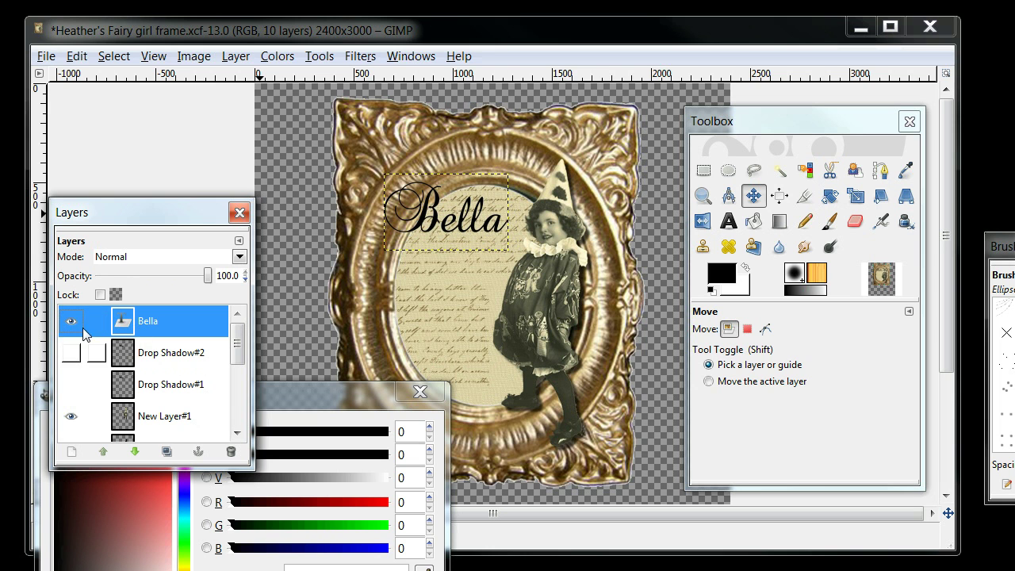
Step: Reopen the Drop Shadow filter settings and reposition the dialog
{"action": "left_click", "coordinate": [360, 57]}
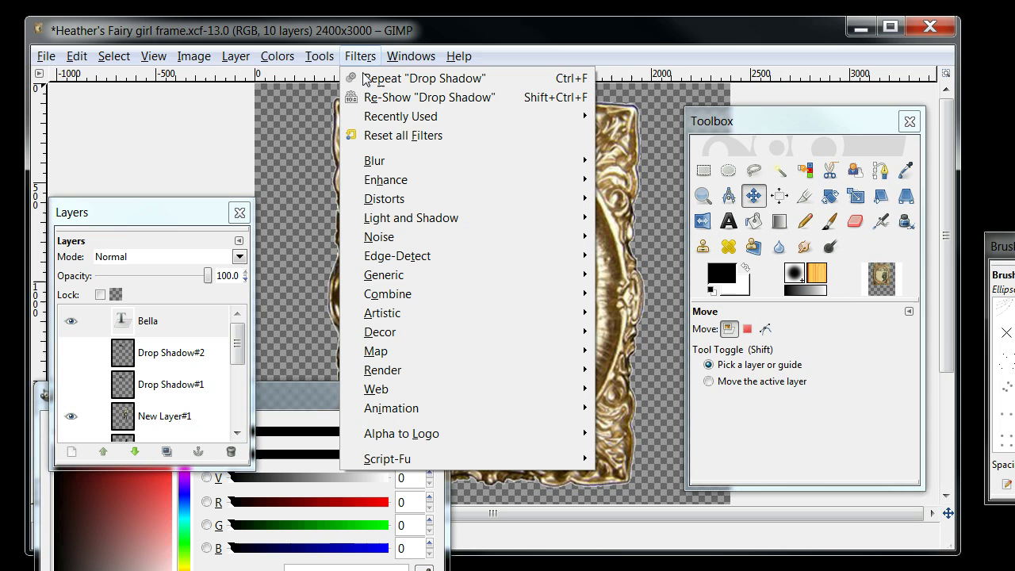
{"action": "mouse_move", "coordinate": [411, 220]}
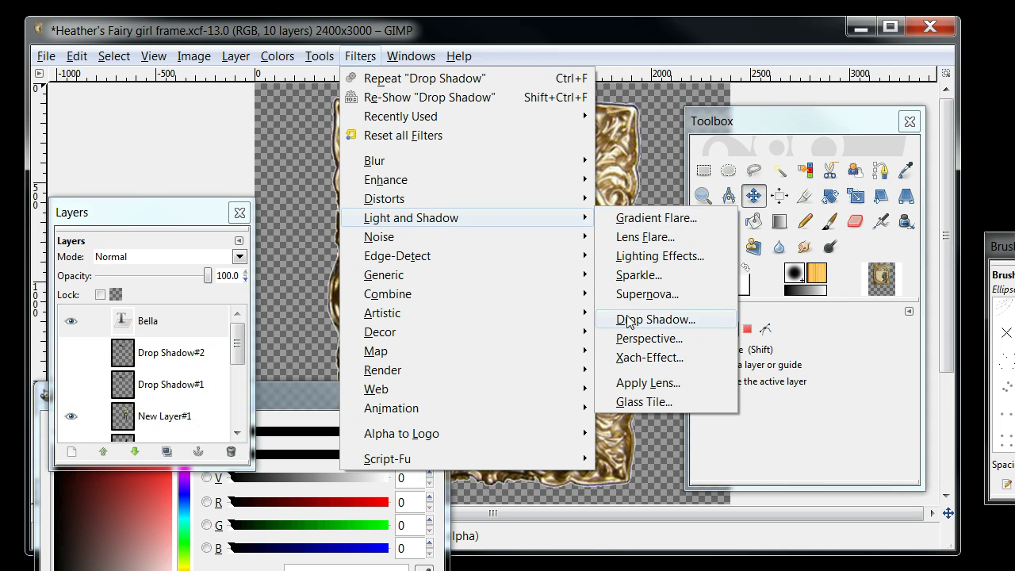
{"action": "key", "text": "Escape"}
{"action": "key", "text": "Escape"}
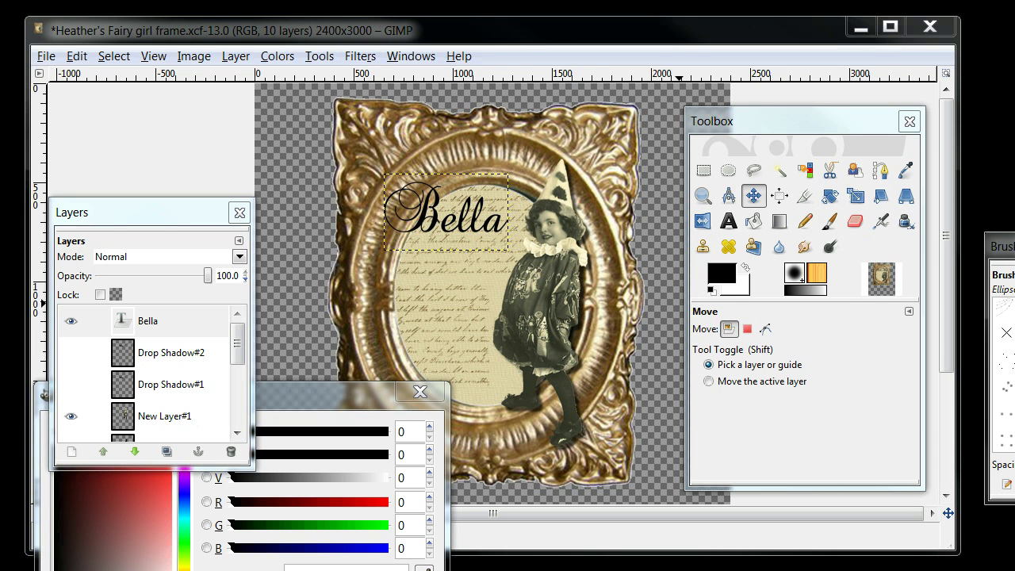
{"action": "left_click_drag", "start_coordinate": [858, 46], "coordinate": [749, 116]}
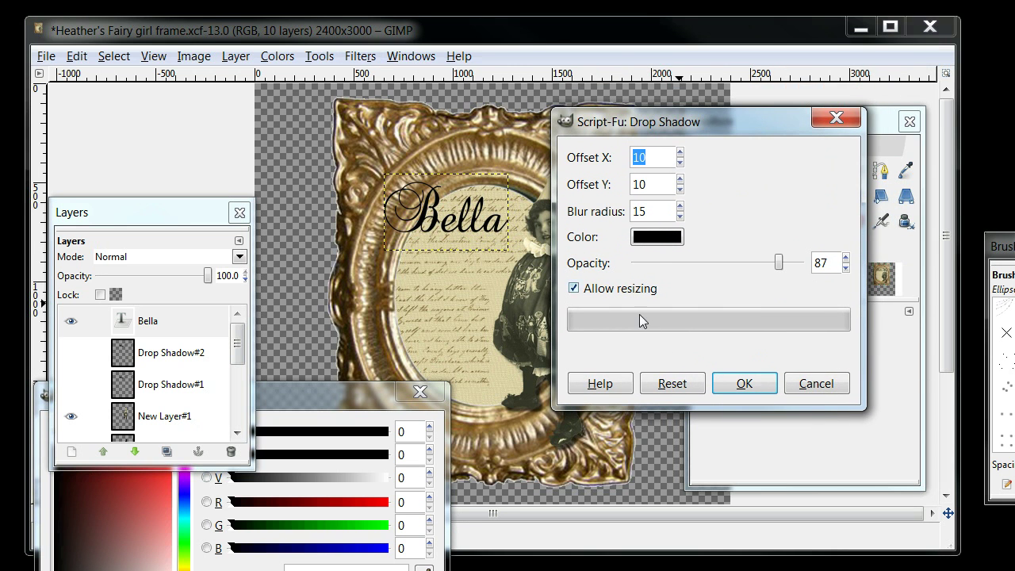
Step: Change the shadow colour from black to near-white fbf7f7 in the colour chooser
{"action": "left_click", "coordinate": [657, 237]}
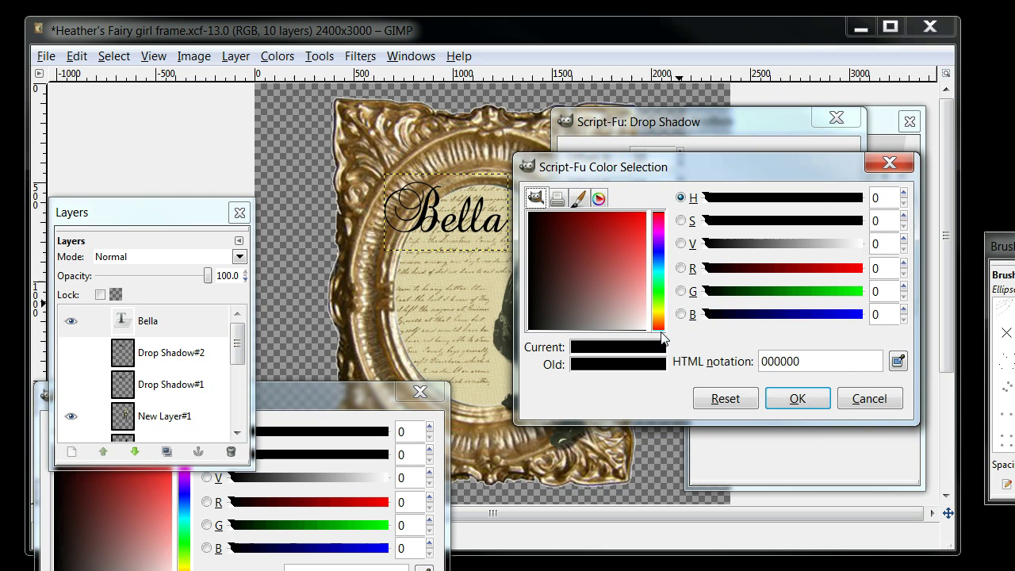
{"action": "left_click", "coordinate": [629, 238]}
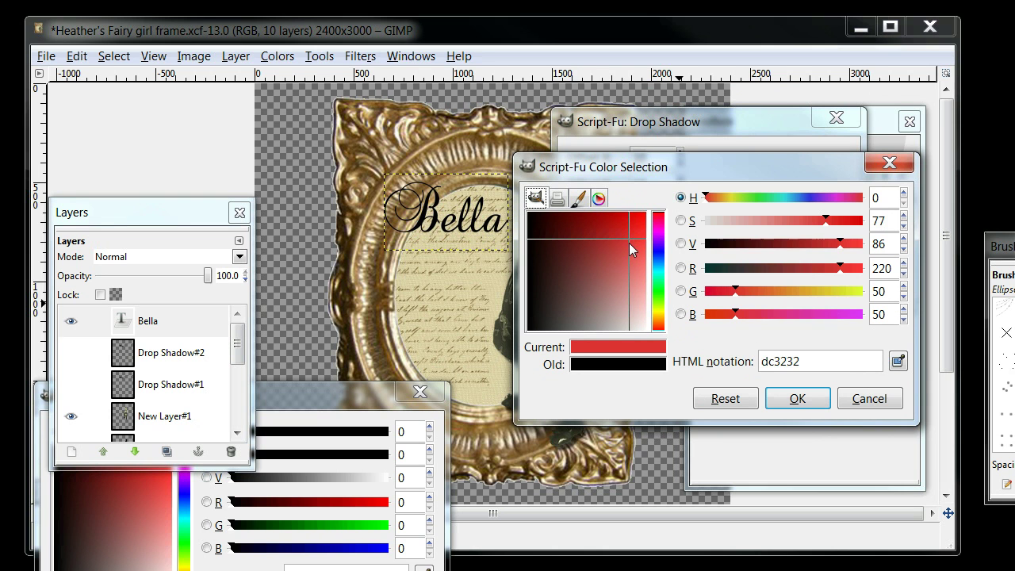
{"action": "left_click_drag", "start_coordinate": [628, 238], "coordinate": [650, 335]}
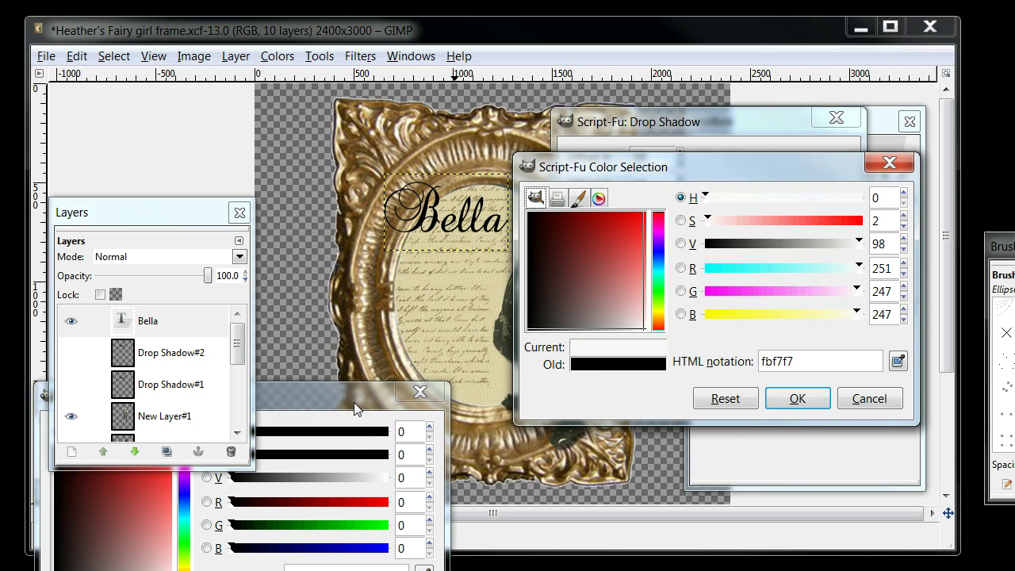
{"action": "left_click_drag", "start_coordinate": [354, 400], "coordinate": [448, 156]}
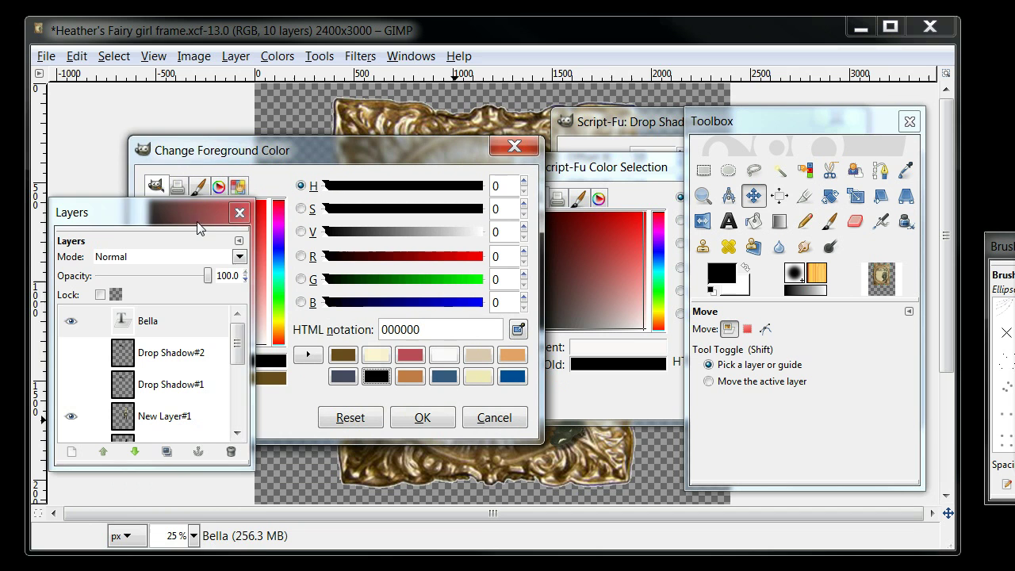
Step: Set the foreground colour to the red history swatch bb4c58
{"action": "left_click_drag", "start_coordinate": [187, 214], "coordinate": [168, 335]}
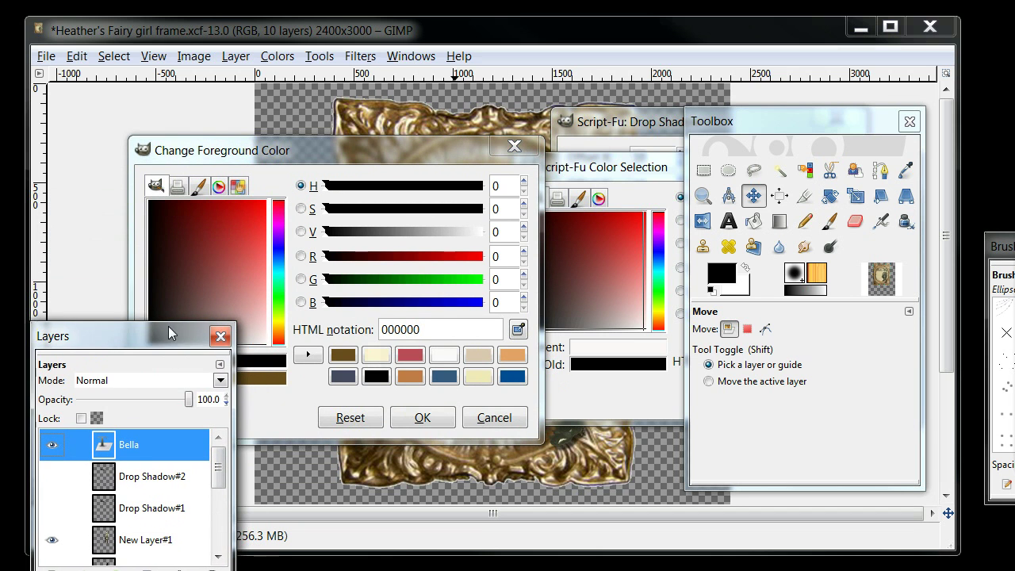
{"action": "left_click", "coordinate": [330, 150]}
{"action": "left_click_drag", "start_coordinate": [326, 148], "coordinate": [279, 142]}
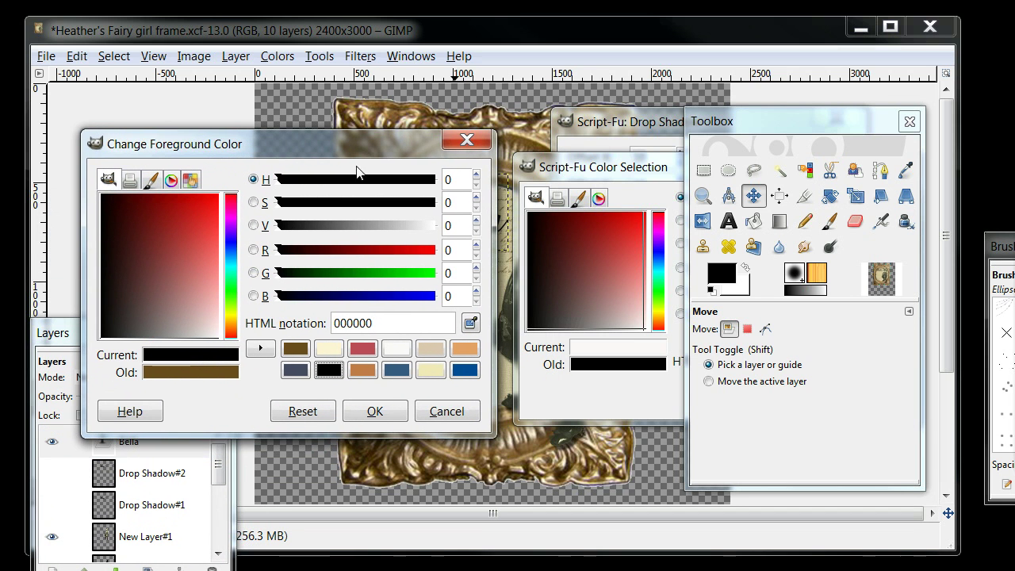
{"action": "left_click", "coordinate": [721, 278]}
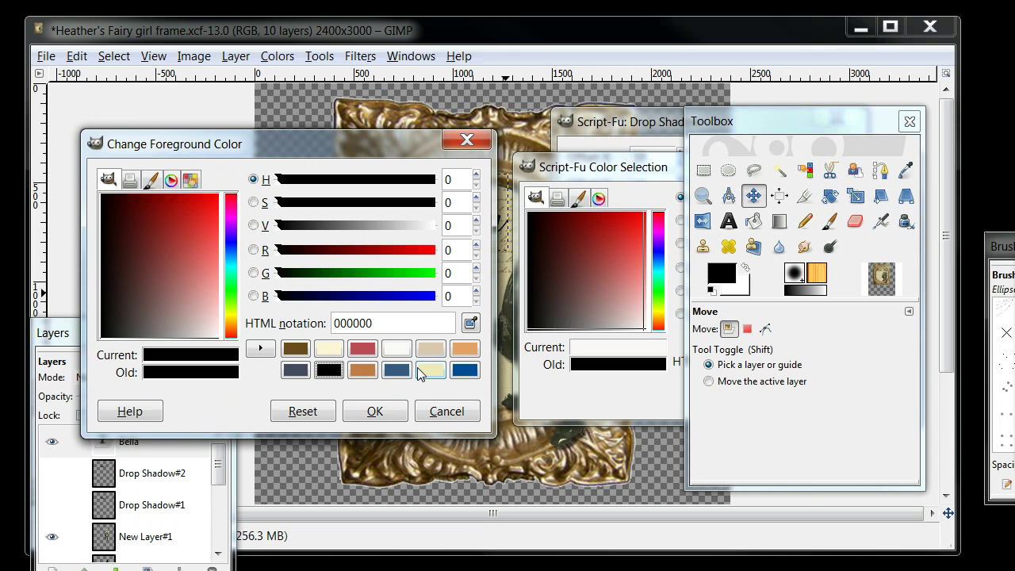
{"action": "left_click", "coordinate": [362, 352]}
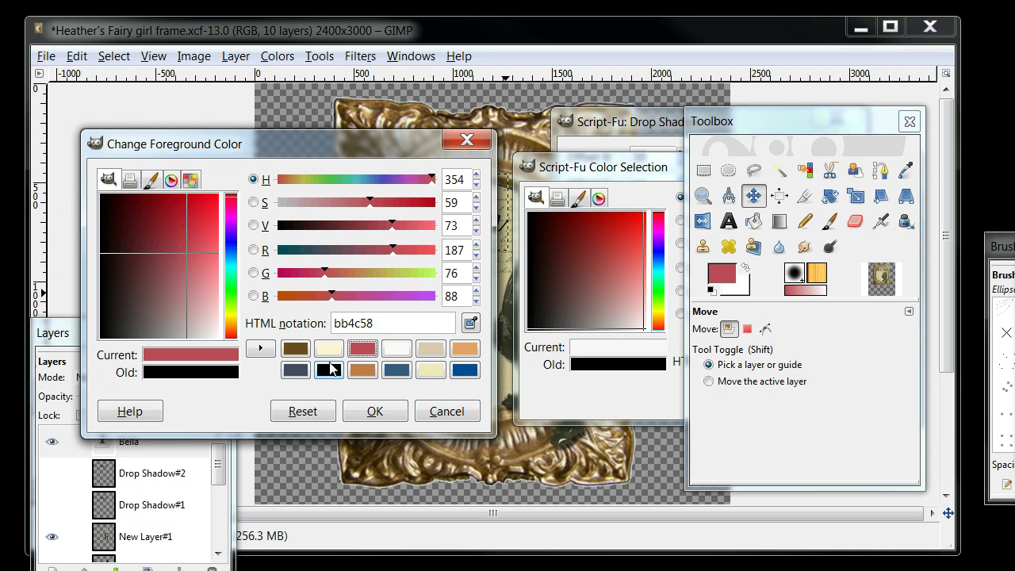
{"action": "left_click_drag", "start_coordinate": [794, 126], "coordinate": [1014, 135]}
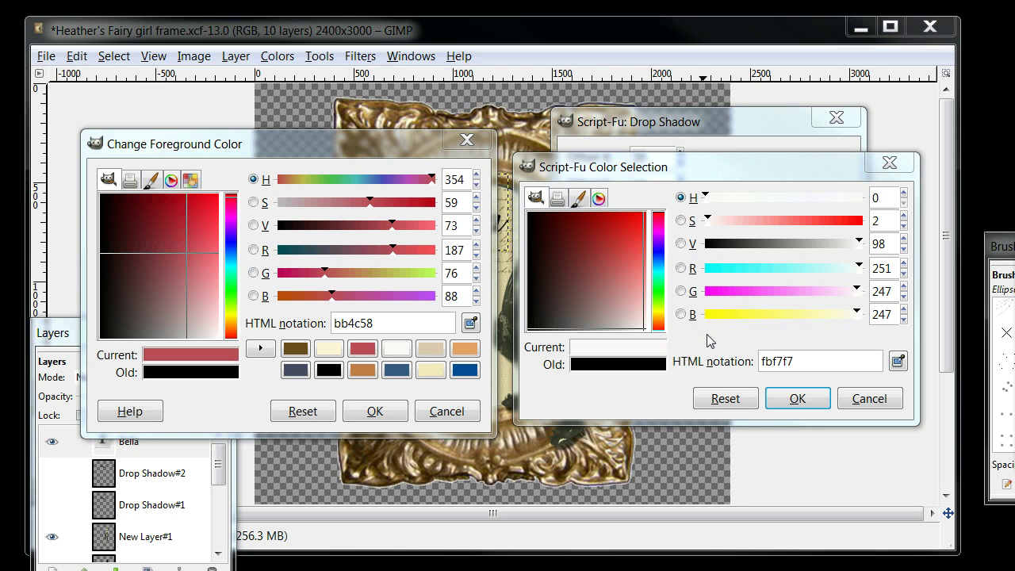
{"action": "left_click", "coordinate": [363, 349]}
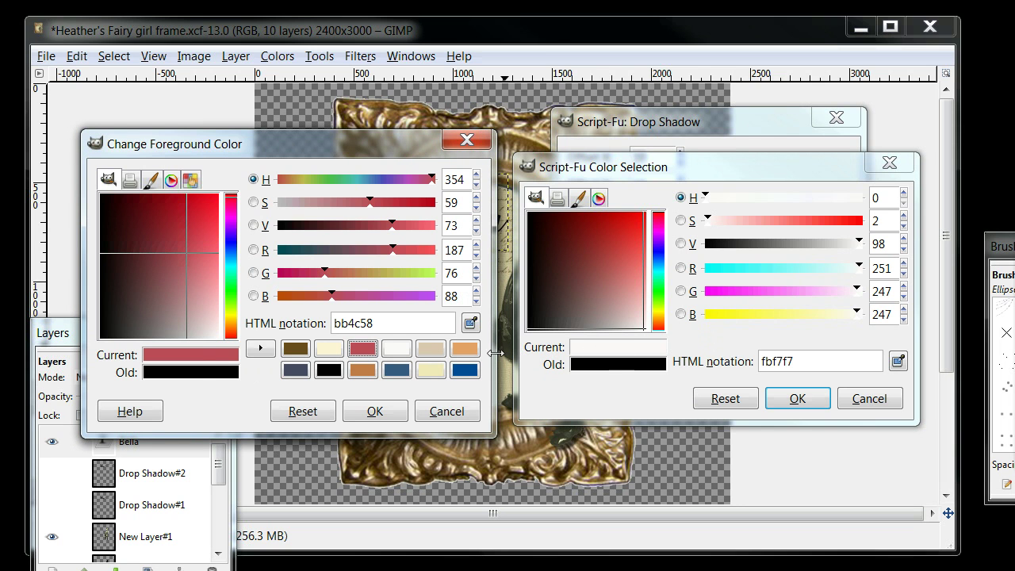
{"action": "left_click_drag", "start_coordinate": [197, 354], "coordinate": [600, 347]}
Step: Copy hex code bb4c58 into the shadow colour, replacing fbf7f7, and confirm it
{"action": "left_click_drag", "start_coordinate": [379, 323], "coordinate": [334, 322]}
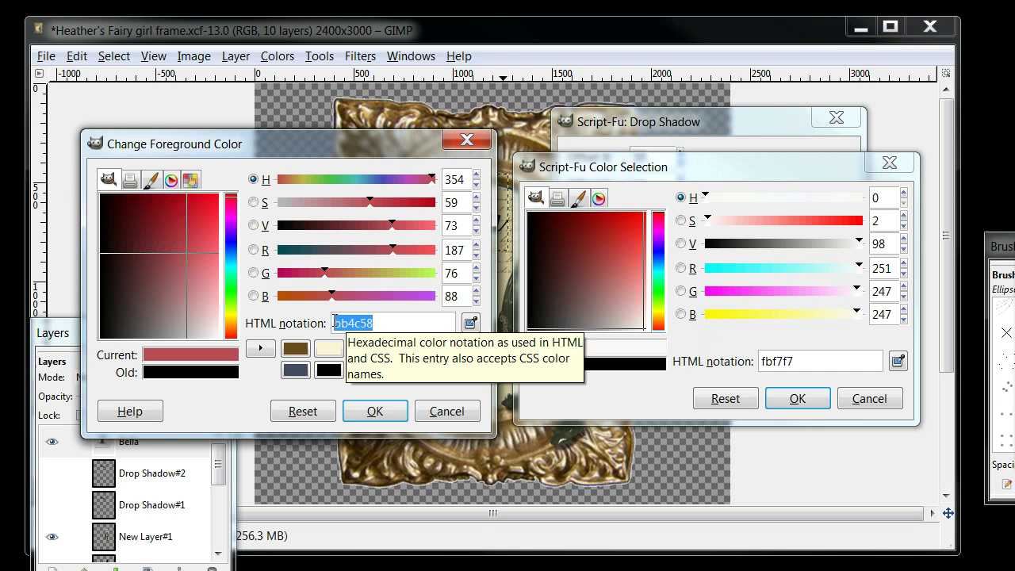
{"action": "right_click", "coordinate": [353, 327]}
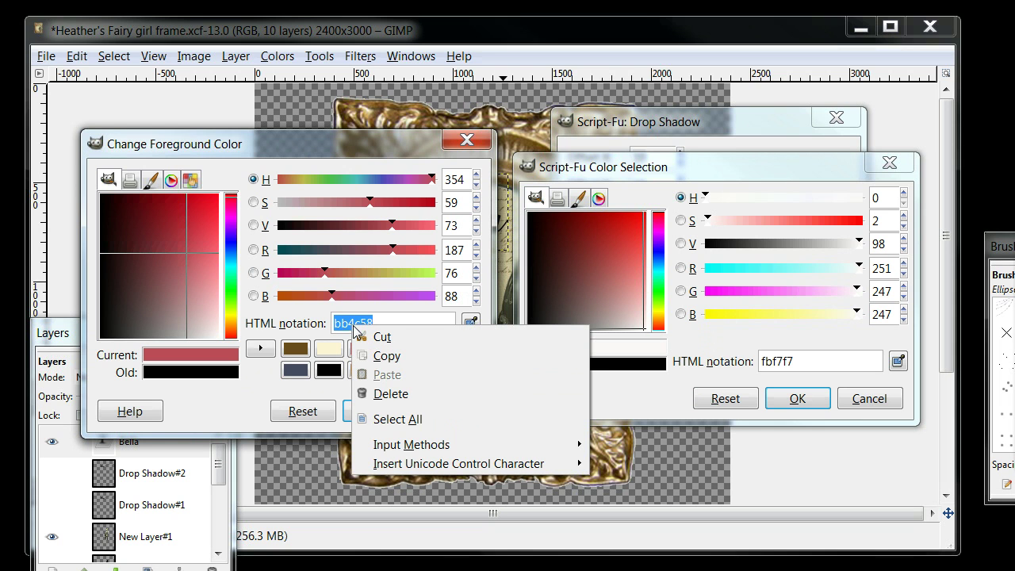
{"action": "left_click", "coordinate": [388, 356]}
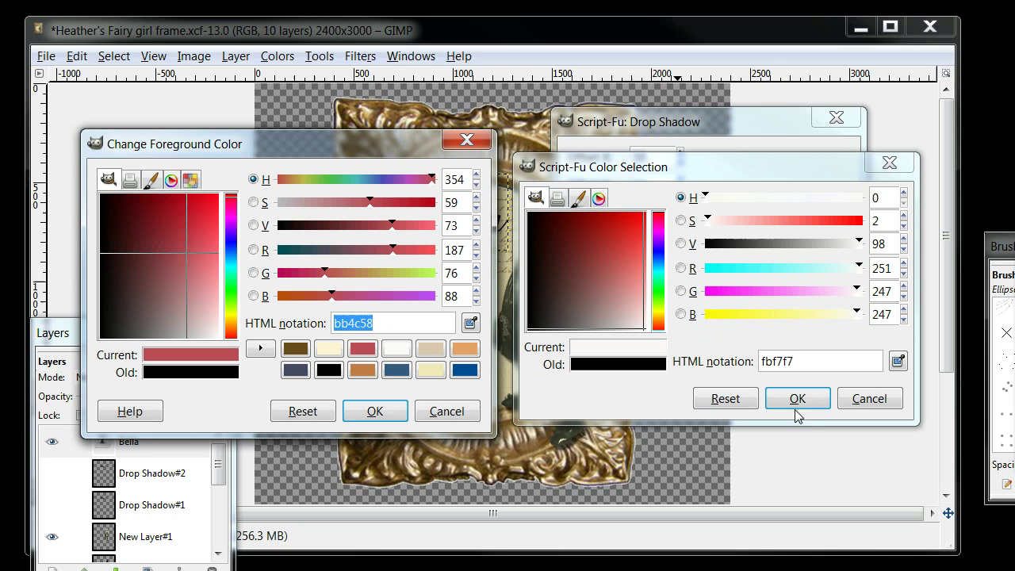
{"action": "left_click", "coordinate": [799, 360]}
{"action": "double_click", "coordinate": [799, 360]}
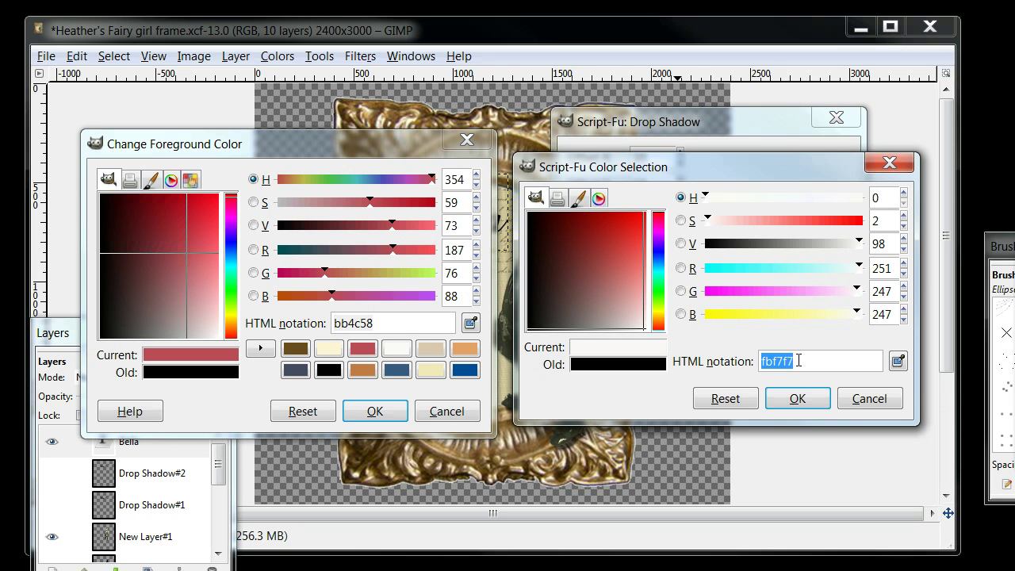
{"action": "right_click", "coordinate": [798, 364]}
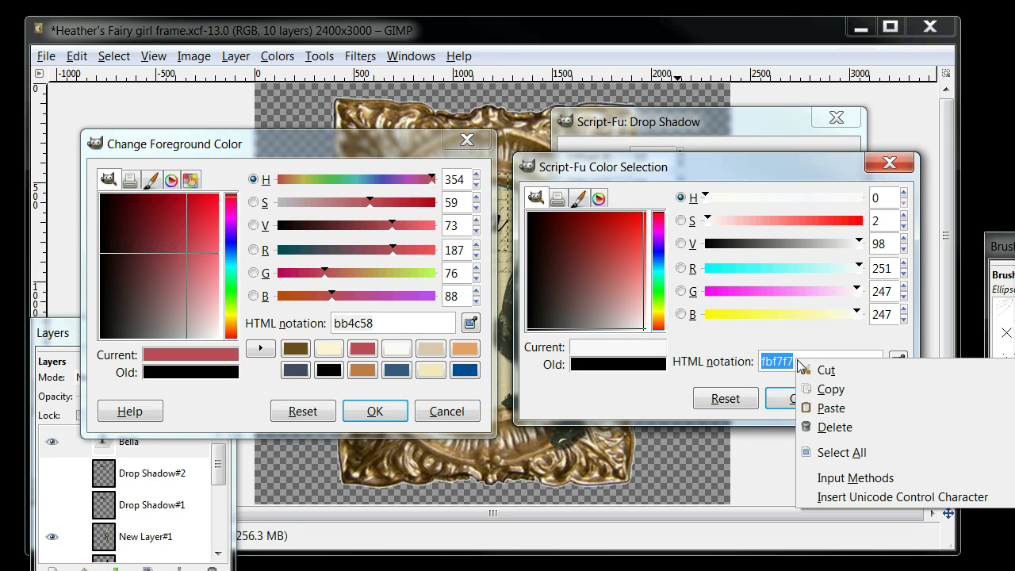
{"action": "left_click", "coordinate": [830, 407]}
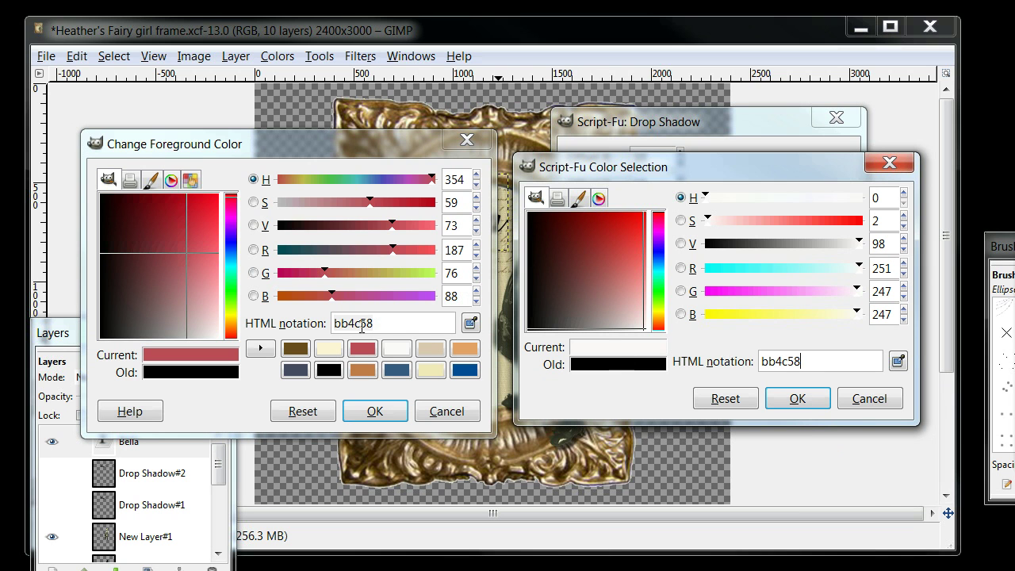
{"action": "left_click", "coordinate": [802, 405]}
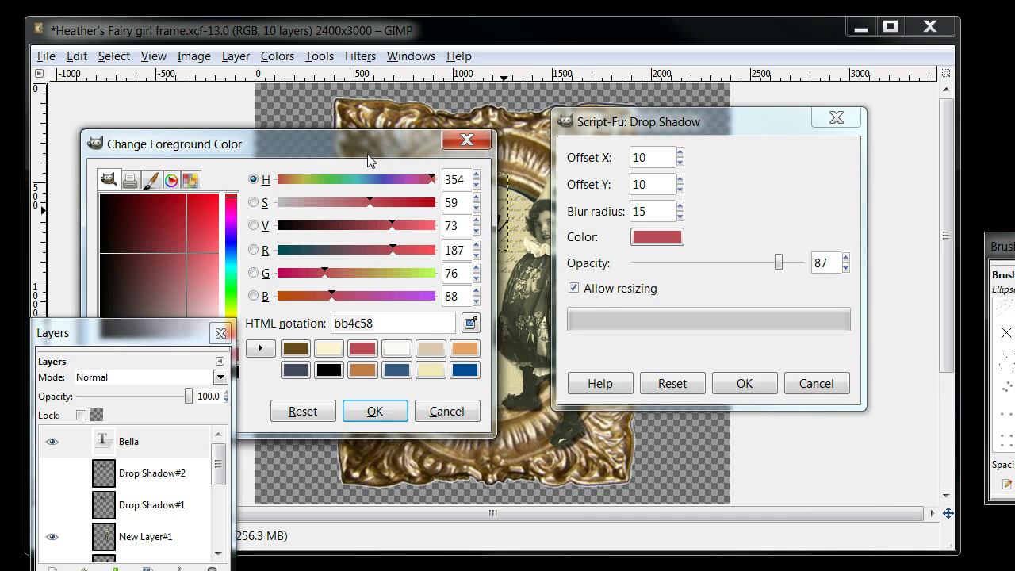
Step: Move the colour editor aside and apply the bb4c58 drop shadow to the 'Bella' text
{"action": "left_click_drag", "start_coordinate": [362, 145], "coordinate": [325, 559]}
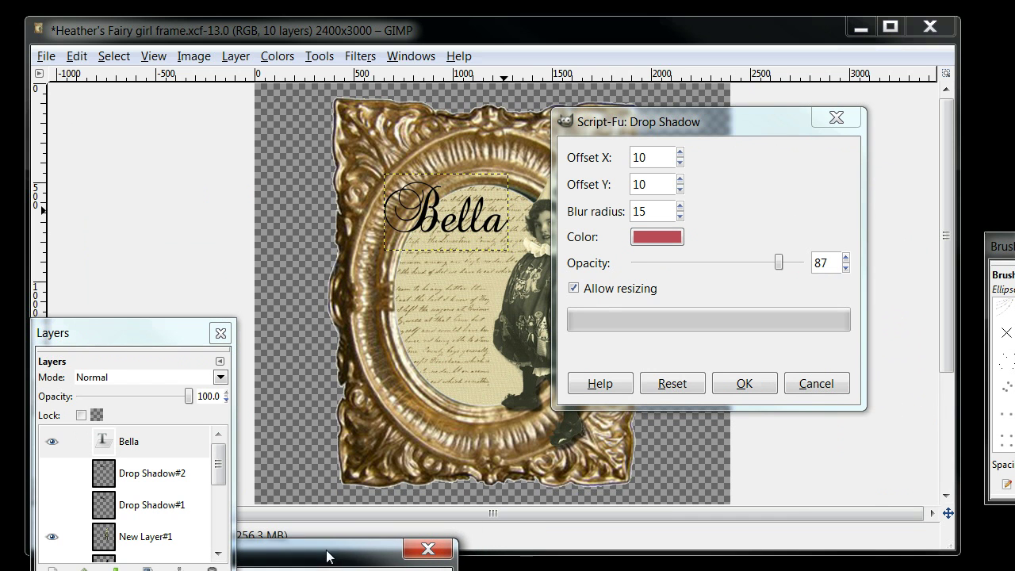
{"action": "left_click", "coordinate": [733, 122]}
{"action": "left_click_drag", "start_coordinate": [733, 121], "coordinate": [818, 122]}
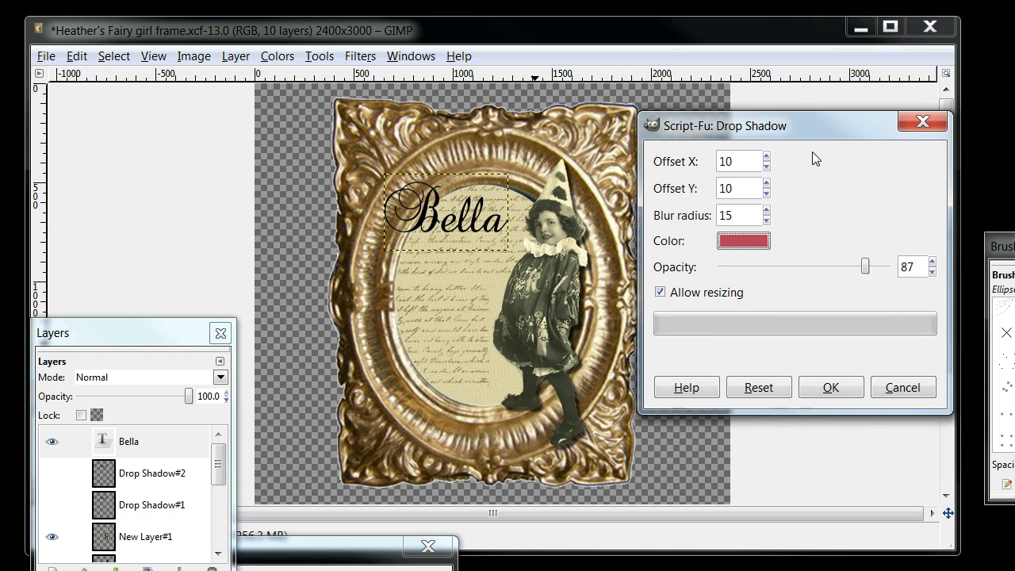
{"action": "left_click", "coordinate": [828, 388]}
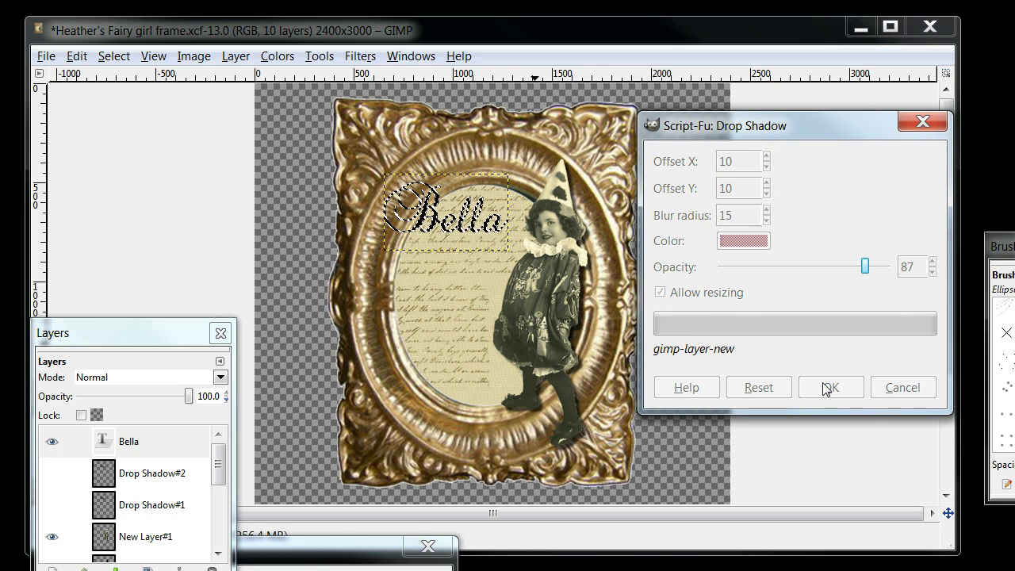